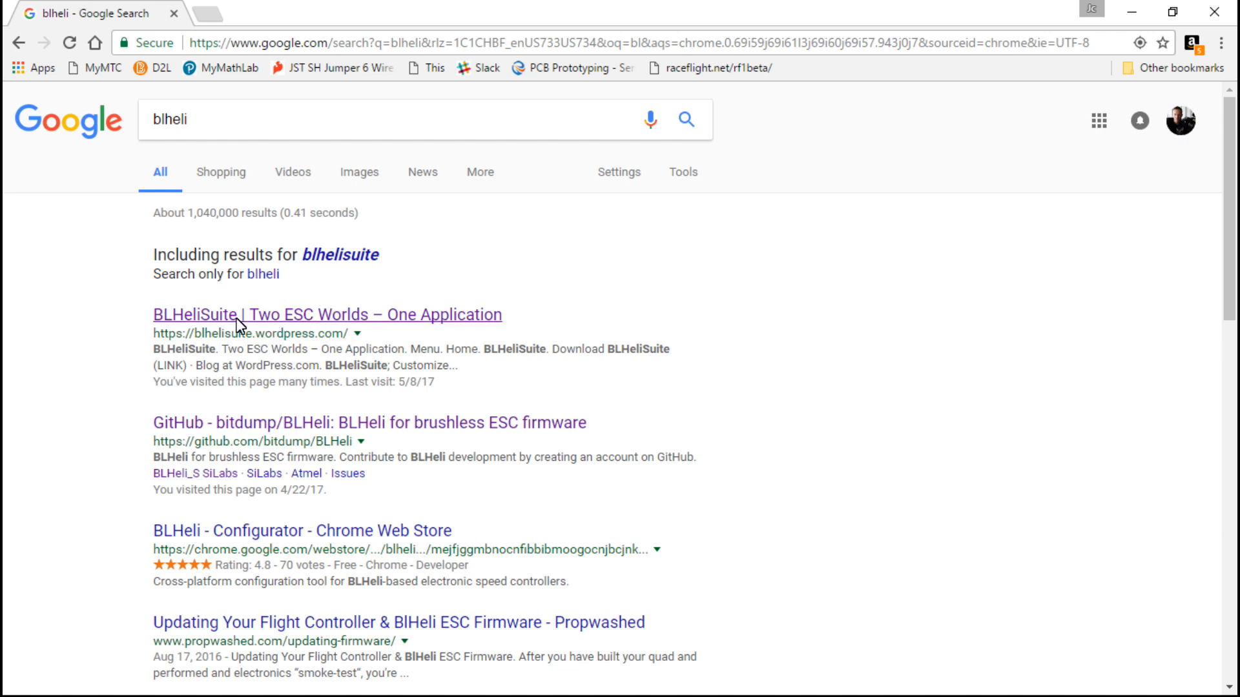
Step: Open the BLHeliSuite download site from the search results, then close the browser
click(237, 317)
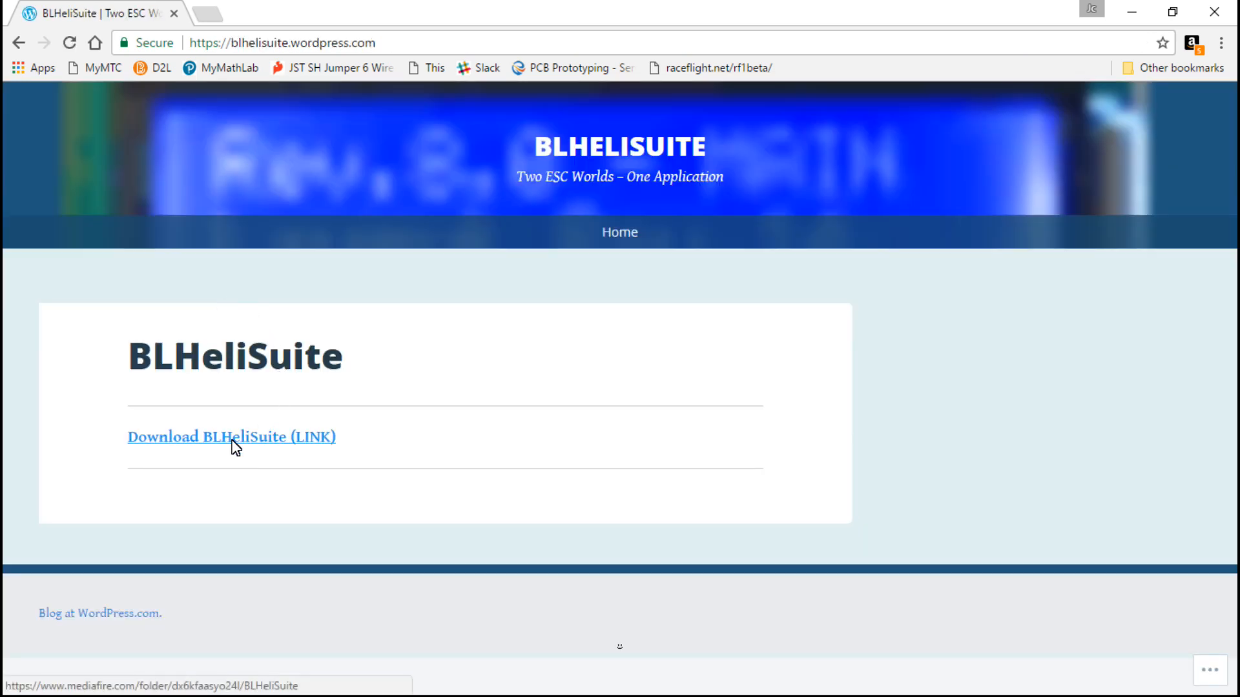
click(174, 13)
click(703, 319)
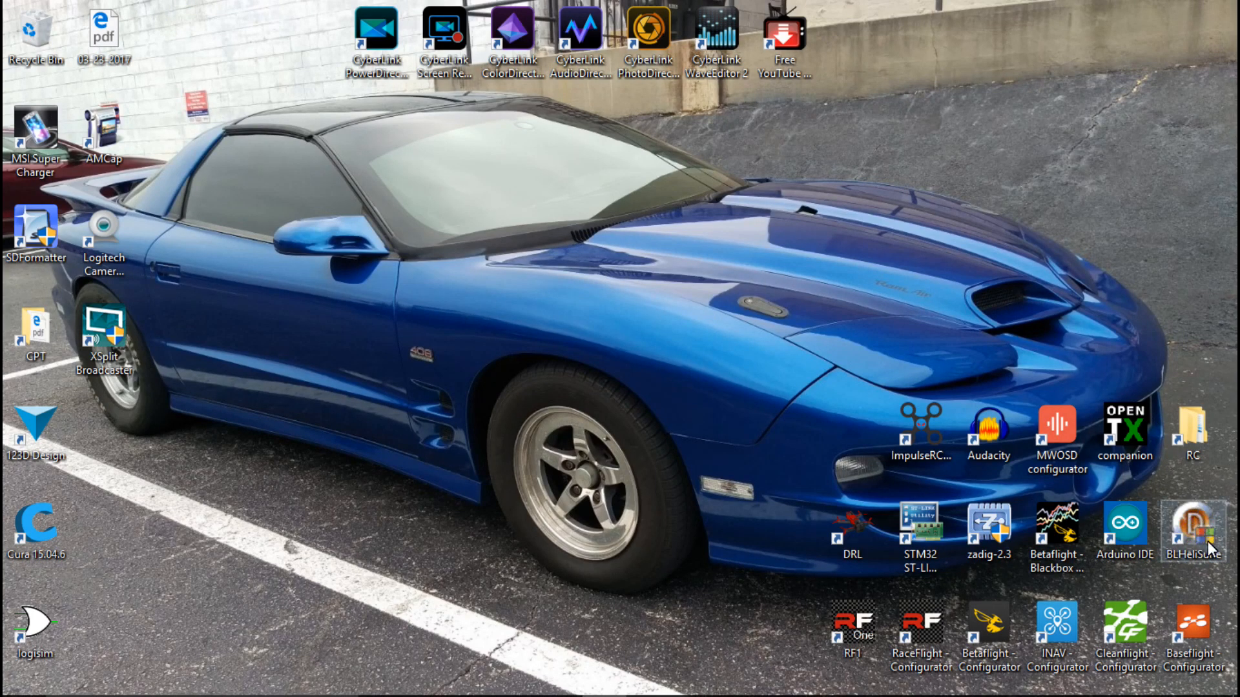
Step: Launch BLHeliSuite and select the SILABS BLHeli Bootloader (Cleanflight) interface
double_click(1194, 528)
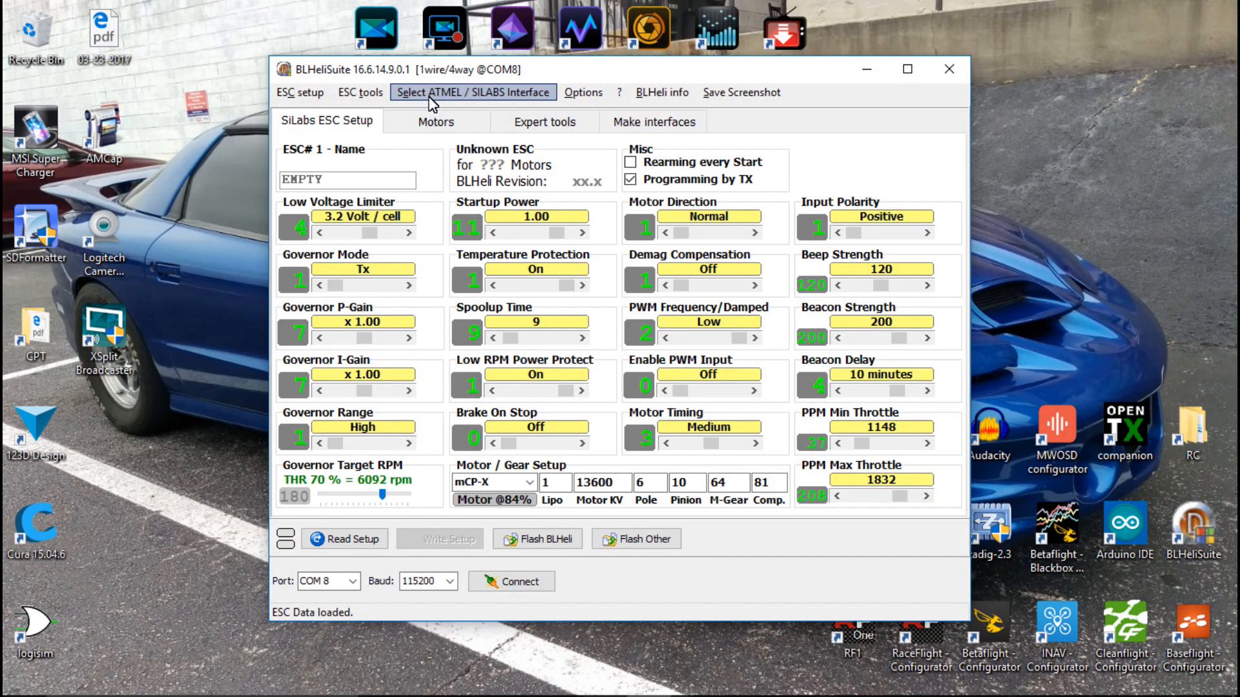
click(475, 97)
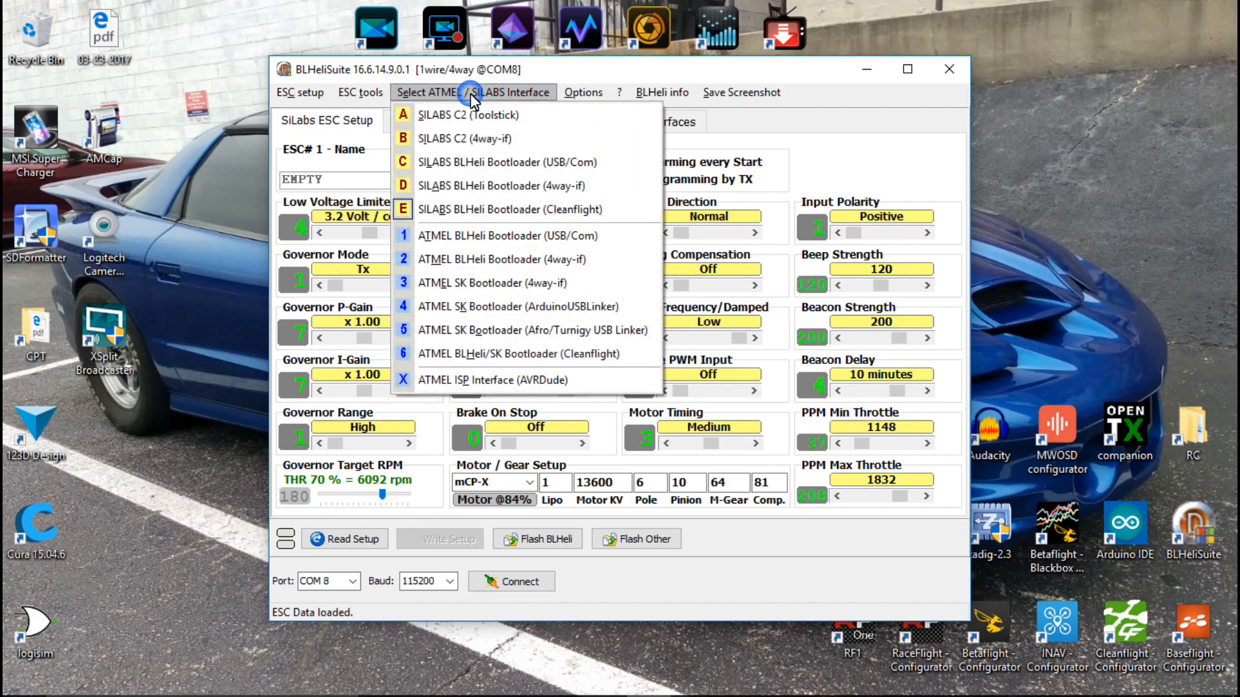
click(463, 211)
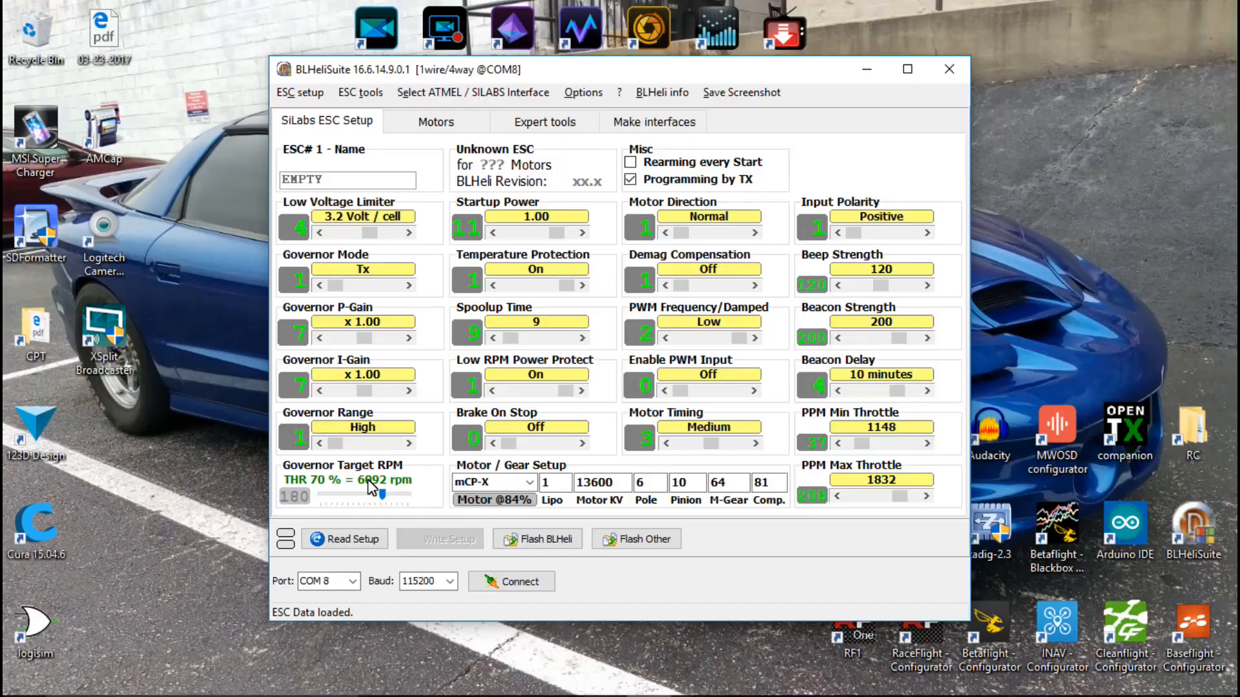
Step: Choose the COM8 Silicon Labs CP210x port and connect to the flight controller at 115200 baud
click(352, 581)
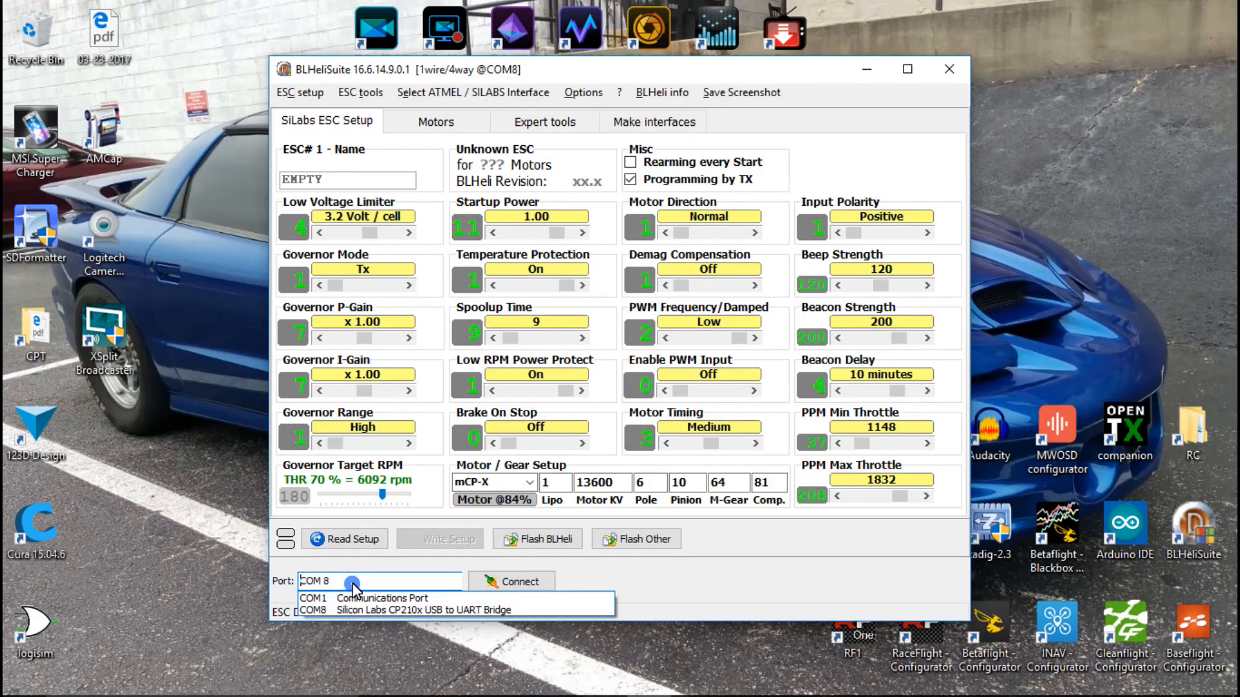
click(443, 611)
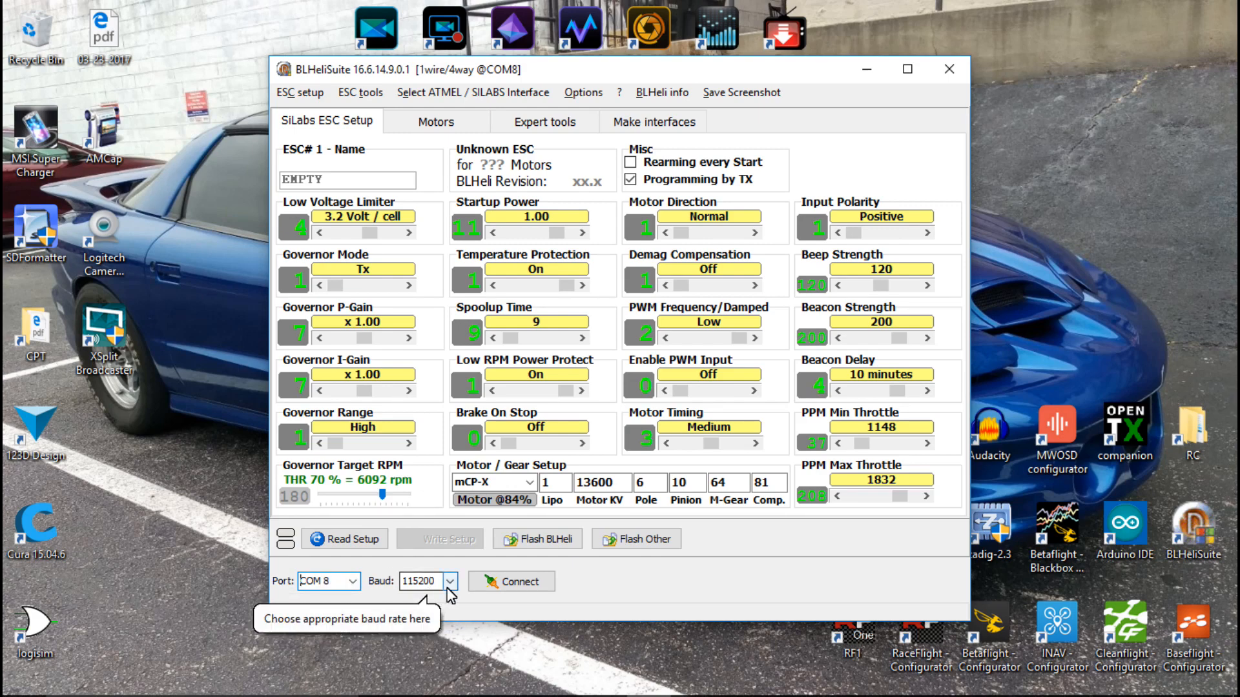
click(516, 584)
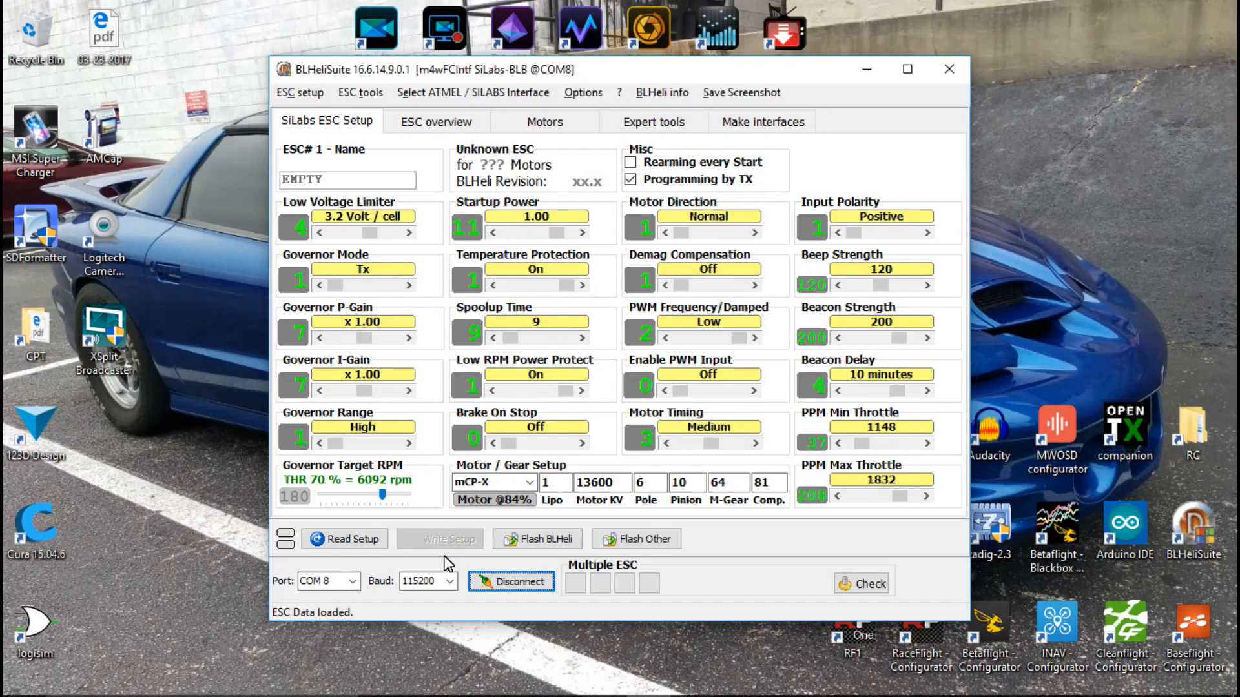
Step: Read the setup of all connected ESCs and dismiss the information dialogs
click(353, 540)
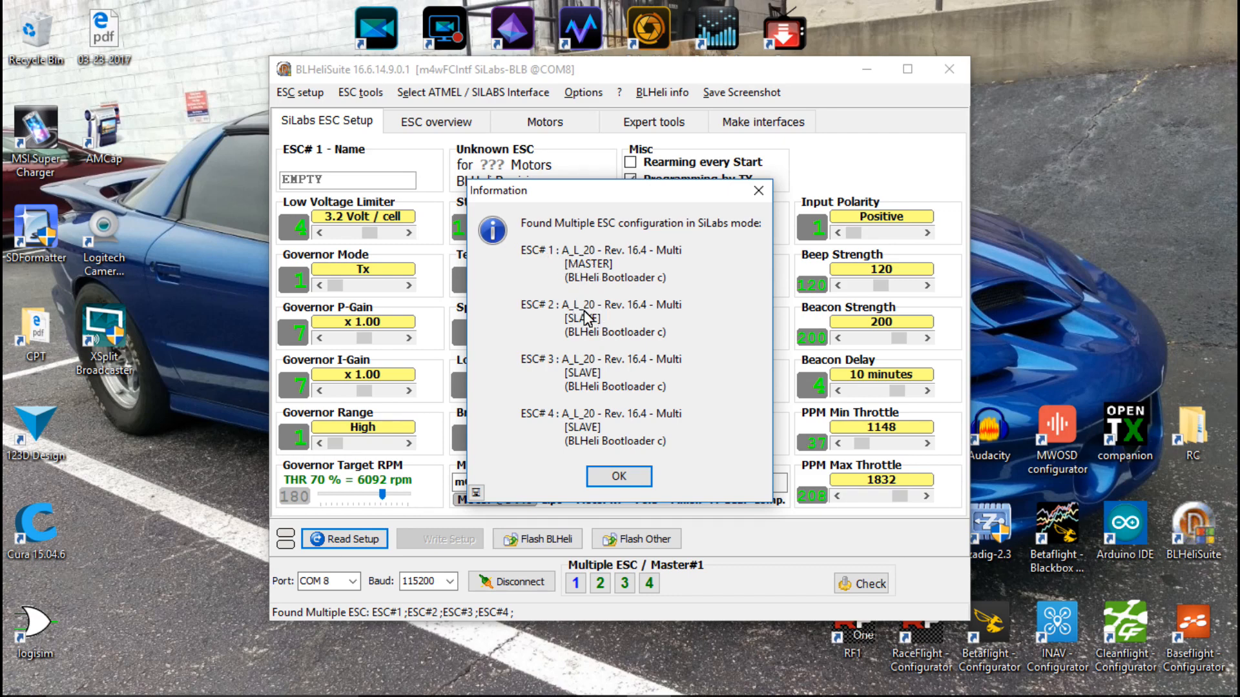
click(607, 473)
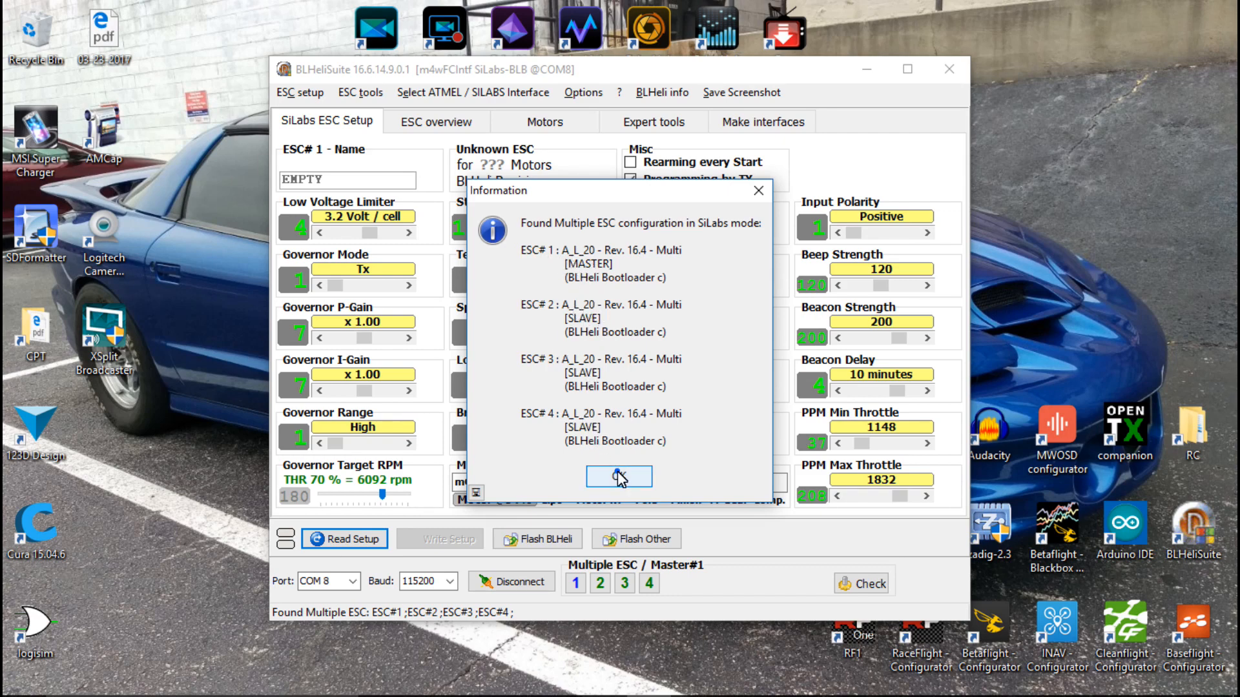
click(616, 323)
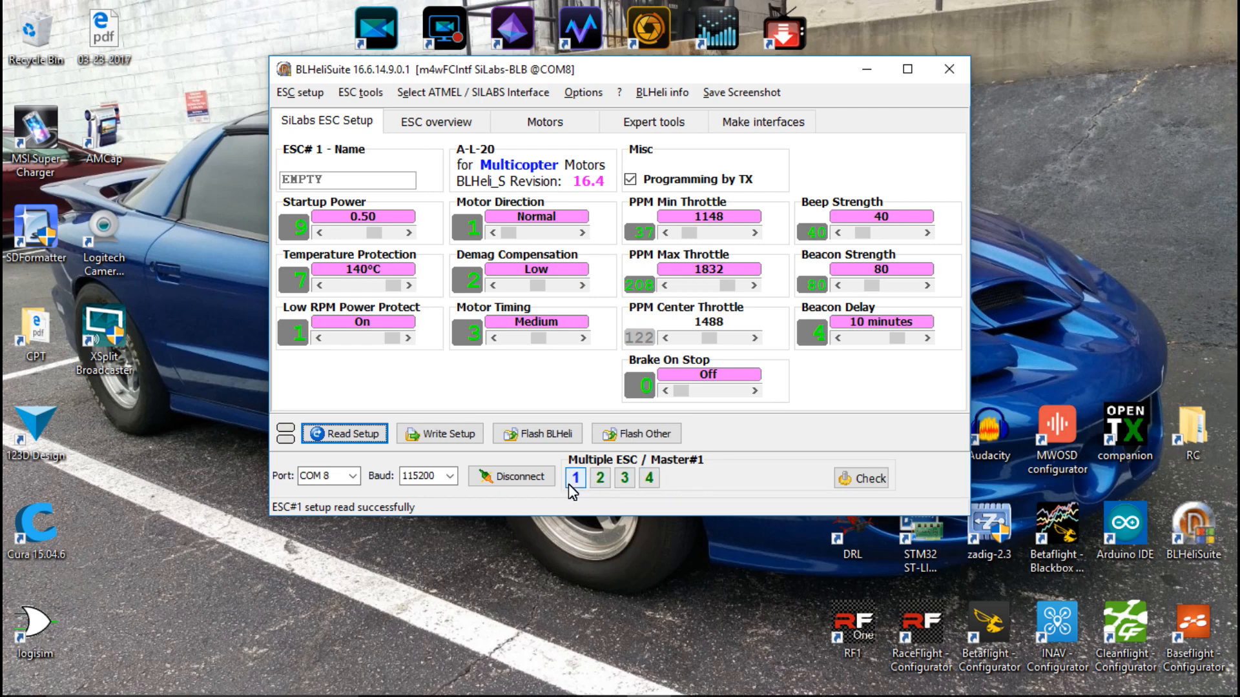
Step: Flash ESC 1 with the A-L-20 MULTI firmware, Rev 16.6
mouse_move(574, 481)
mouse_move(595, 200)
click(541, 446)
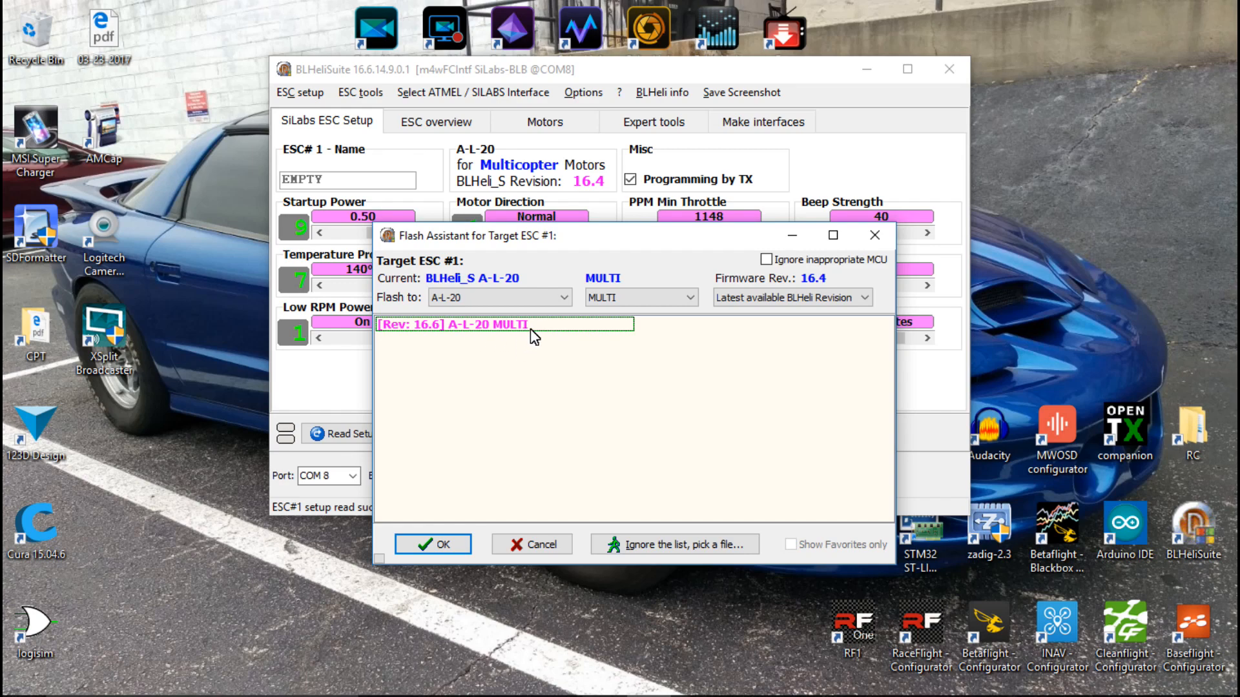
click(670, 298)
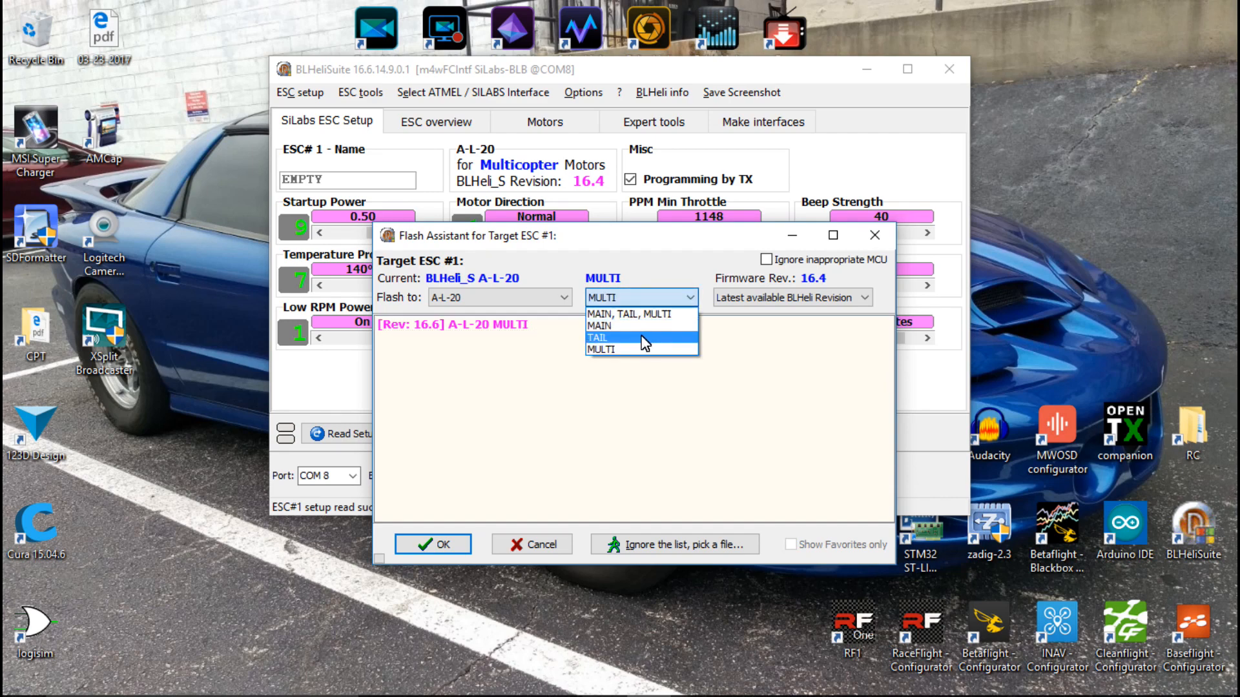
click(607, 350)
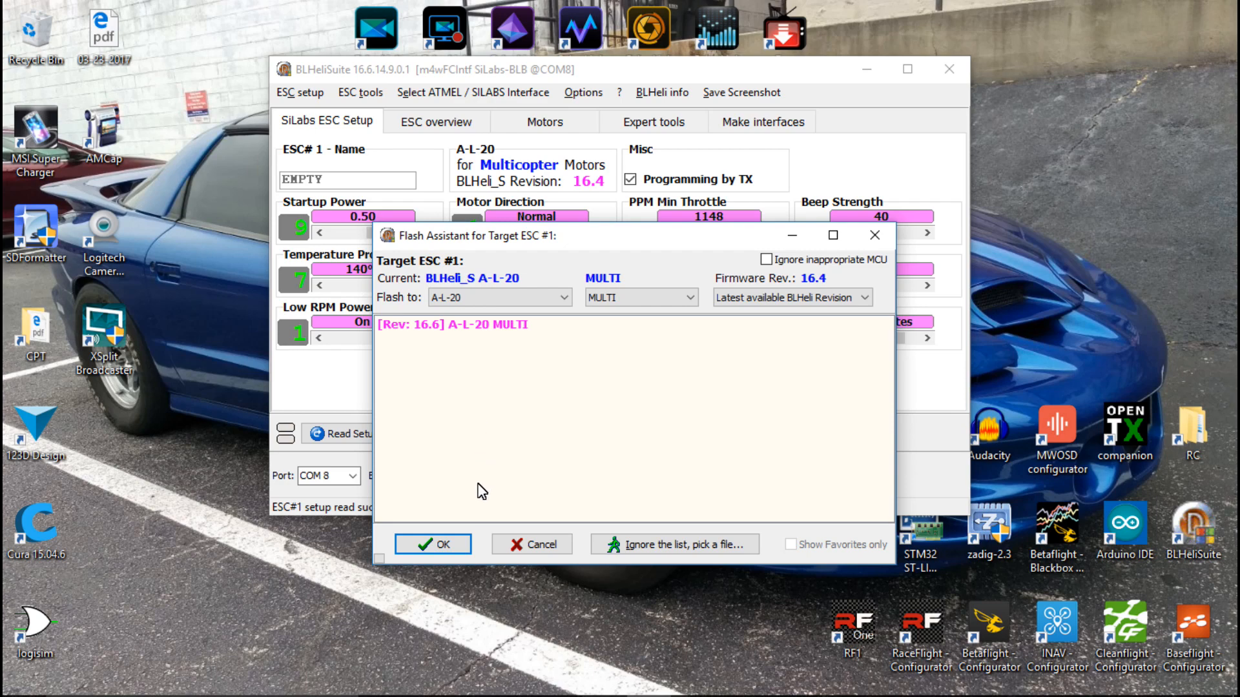
click(442, 546)
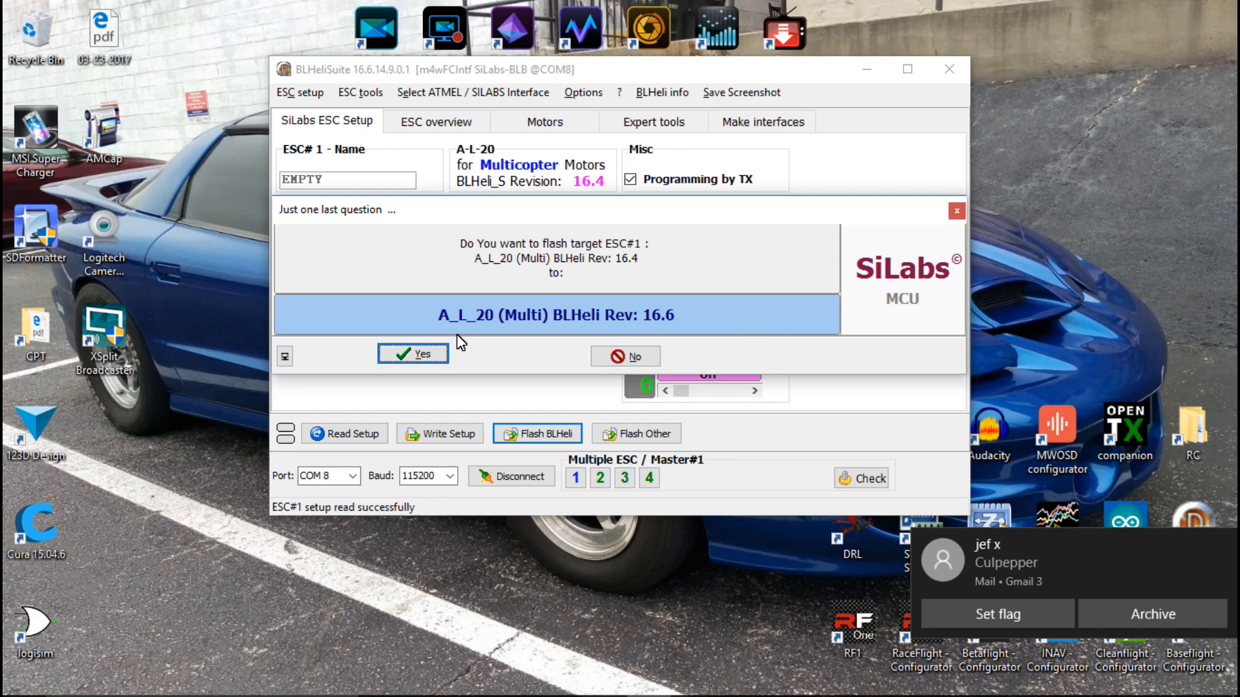
click(416, 355)
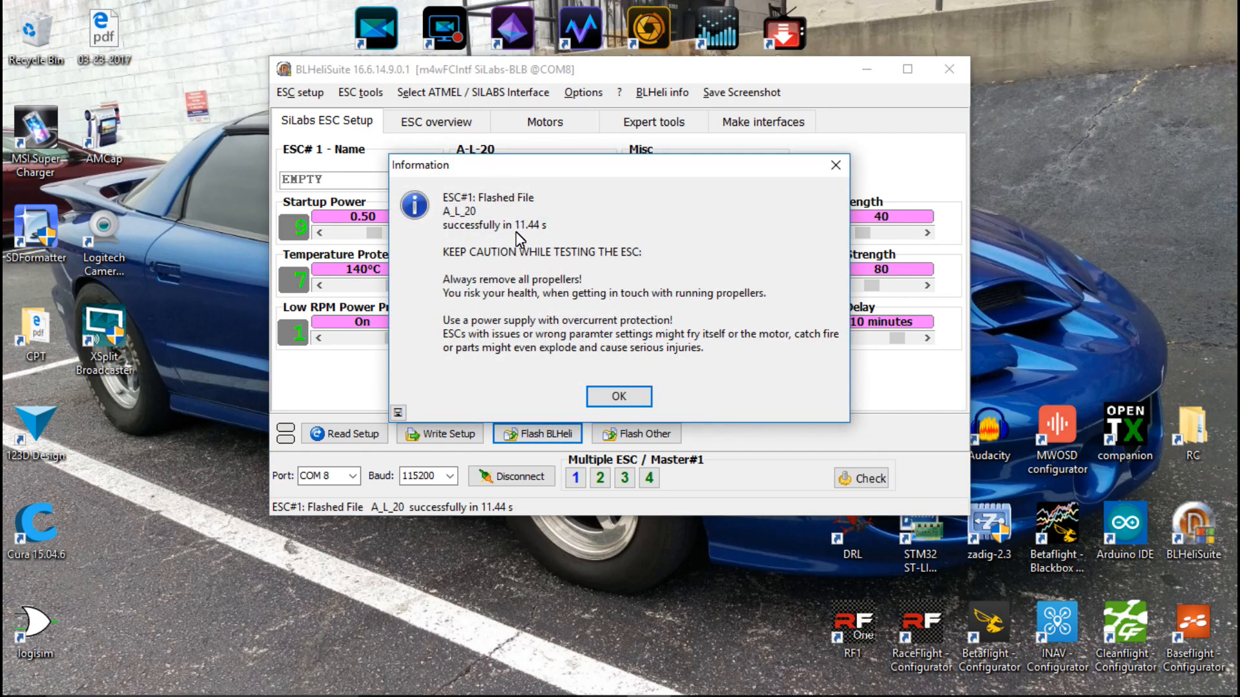
click(621, 390)
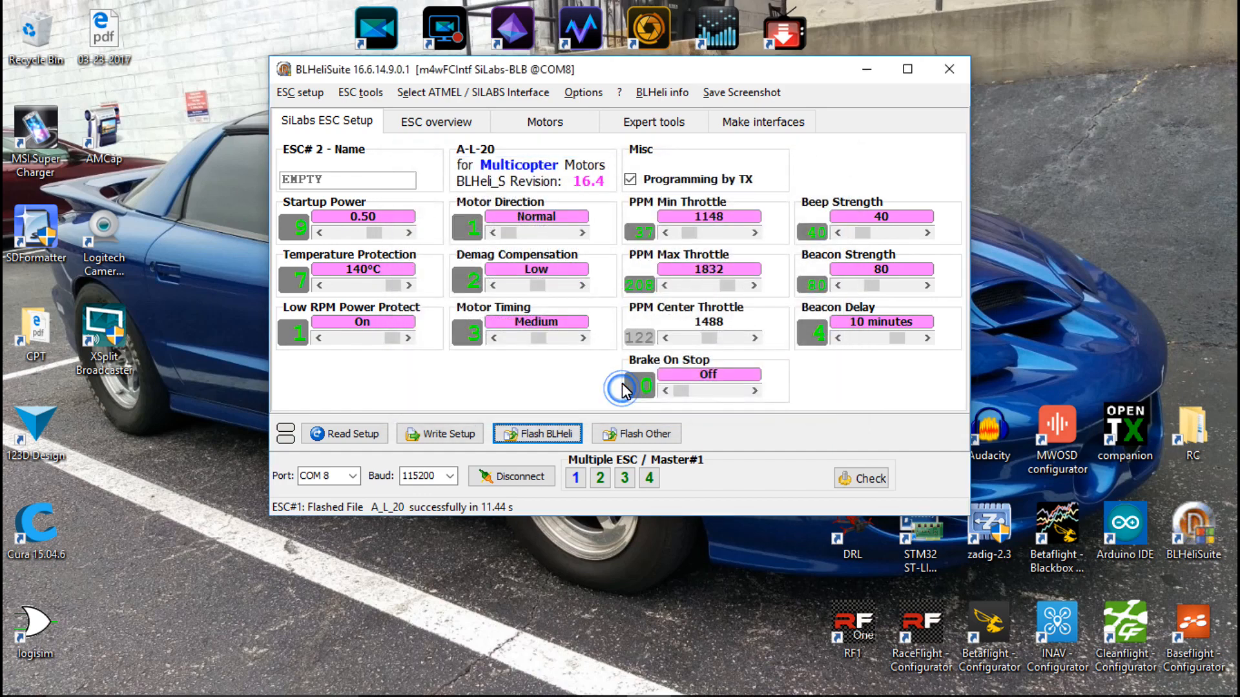
Step: Flash ESCs 2, 3 and 4 with A-L-20 MULTI Rev 16.6 and acknowledge the information dialogs
click(423, 443)
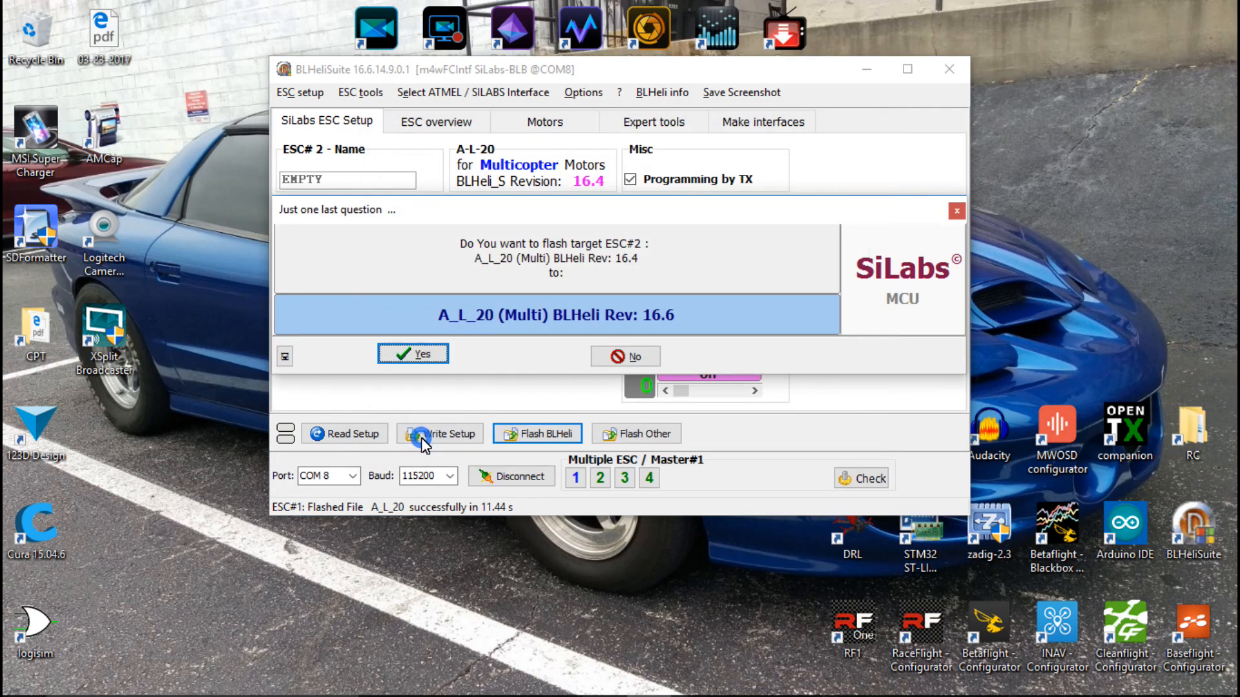
click(422, 358)
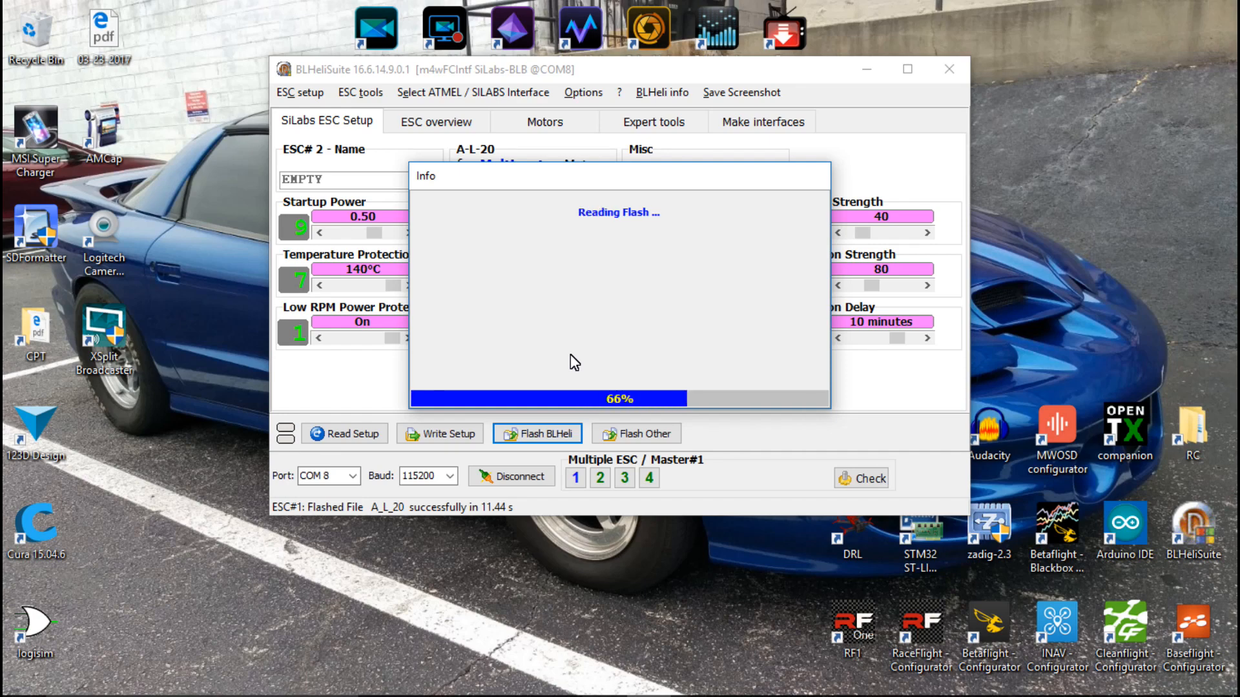
key(Return)
key(Return)
key(Return)
click(428, 355)
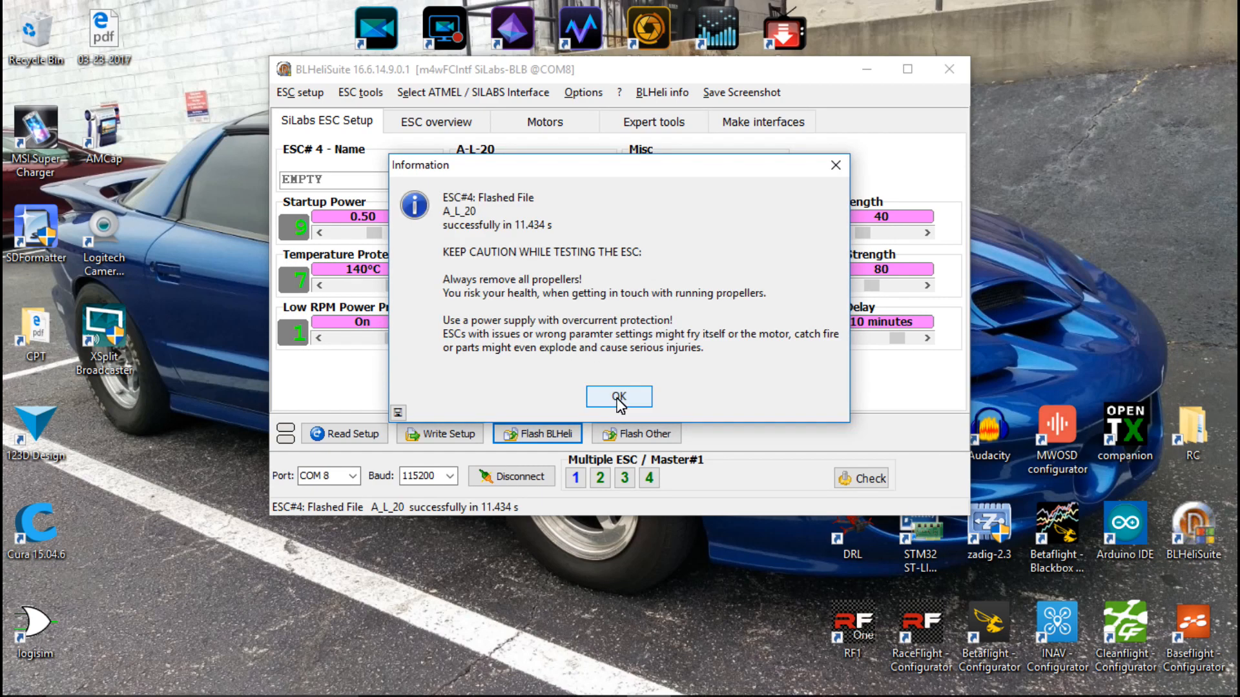
click(617, 397)
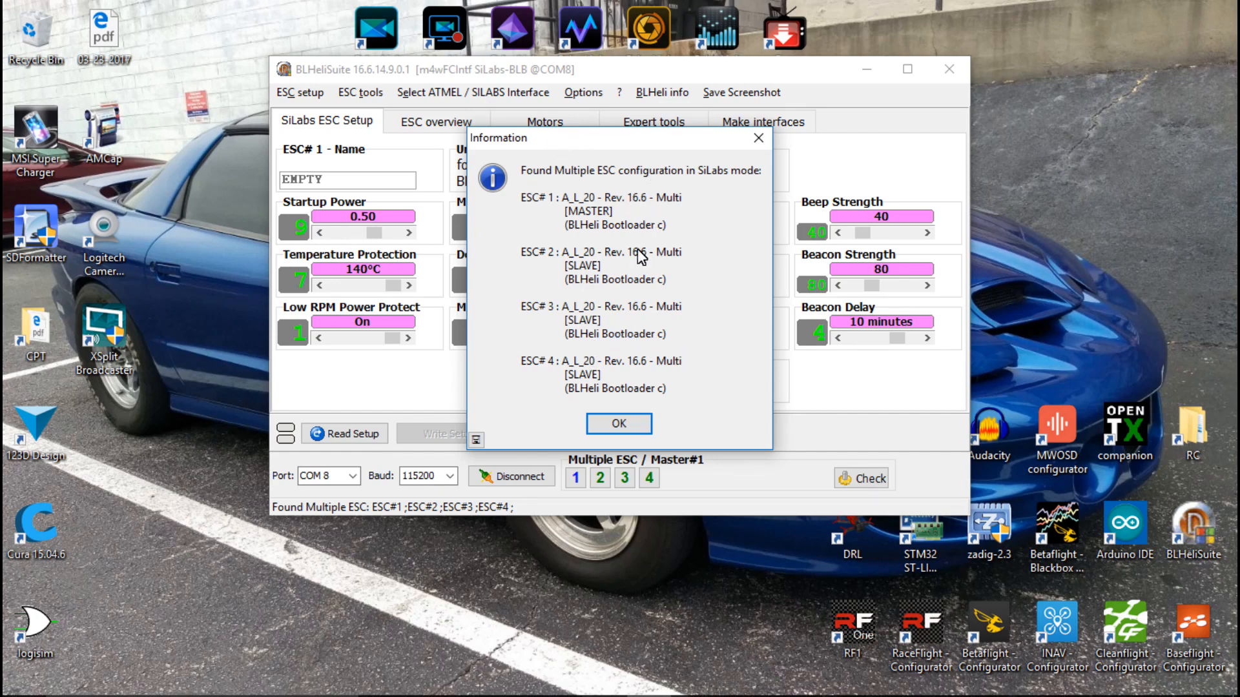
click(618, 425)
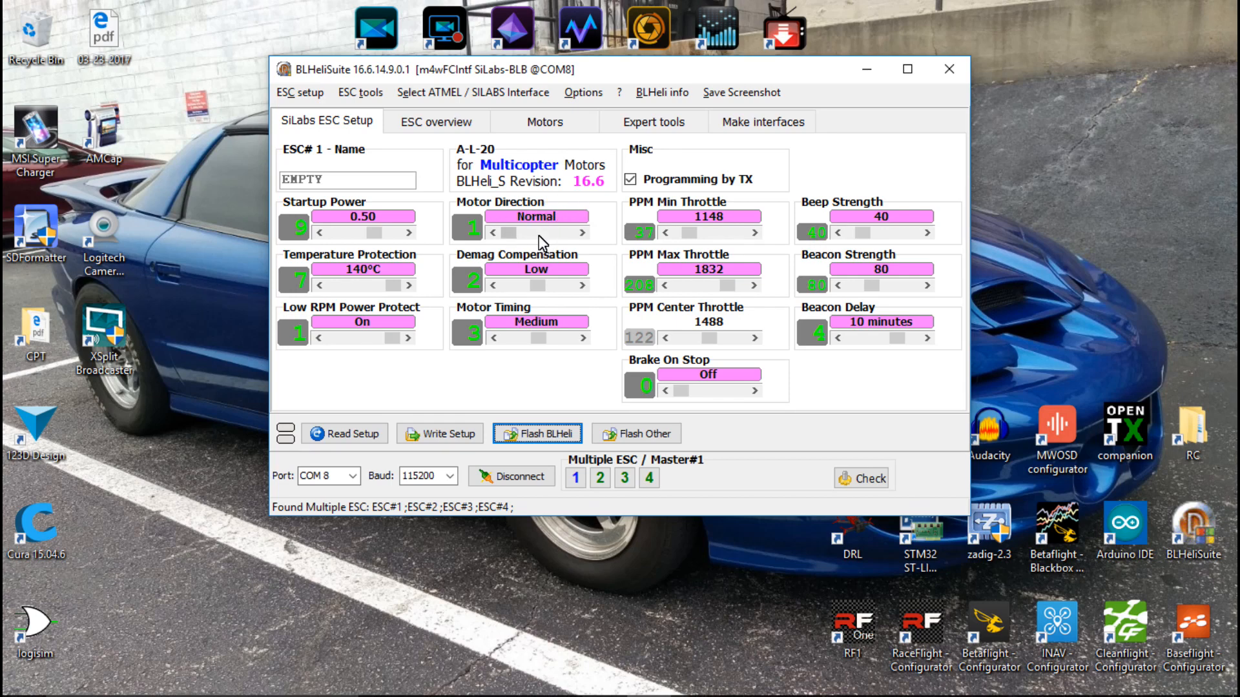
Step: Set the Motor Timing to MediumHigh
mouse_move(541, 241)
mouse_move(609, 274)
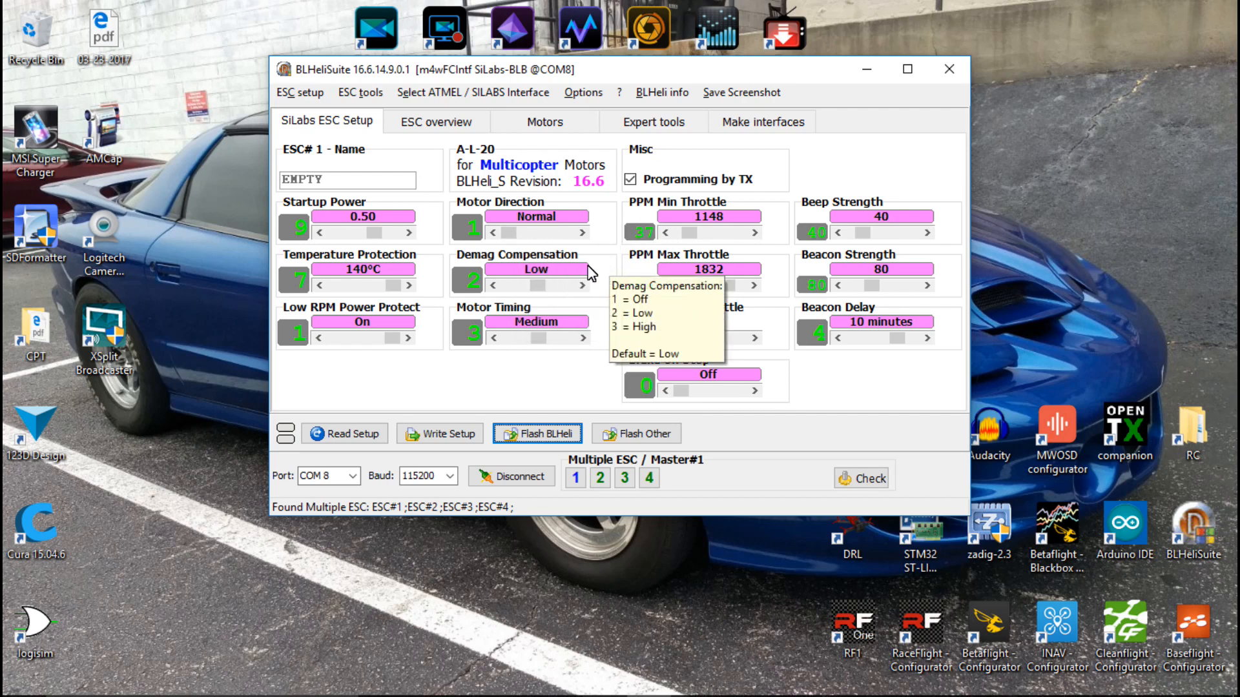
mouse_move(583, 310)
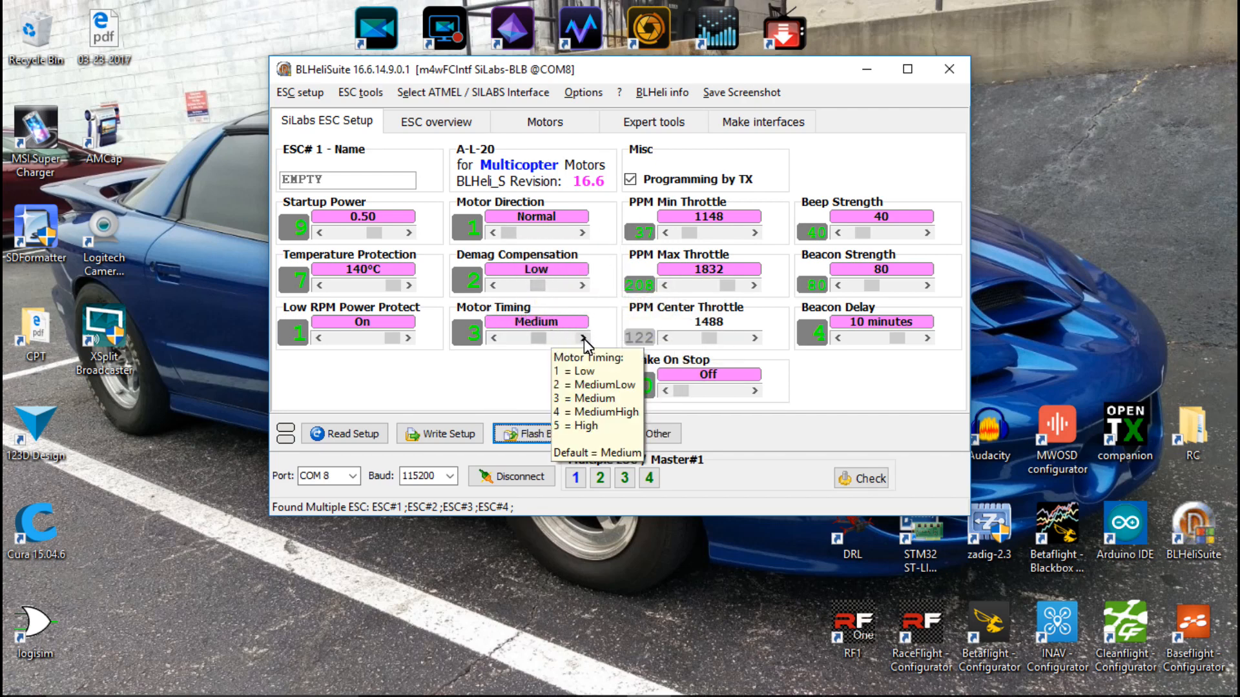
click(583, 338)
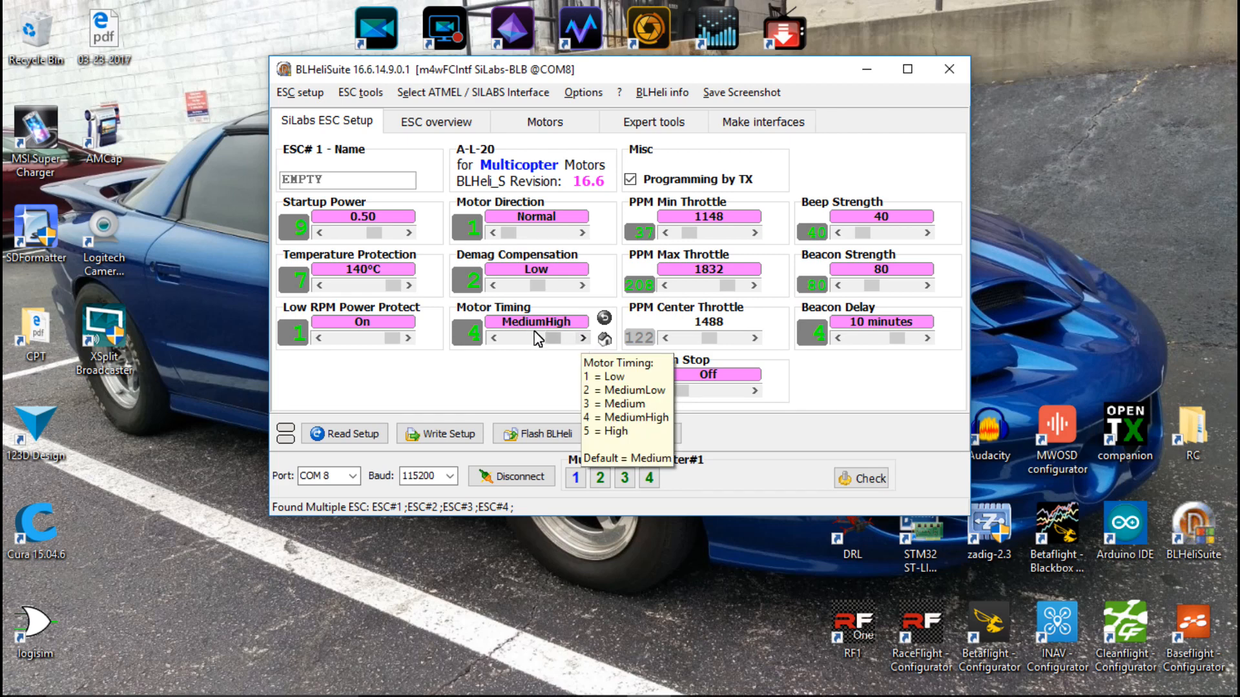
click(583, 339)
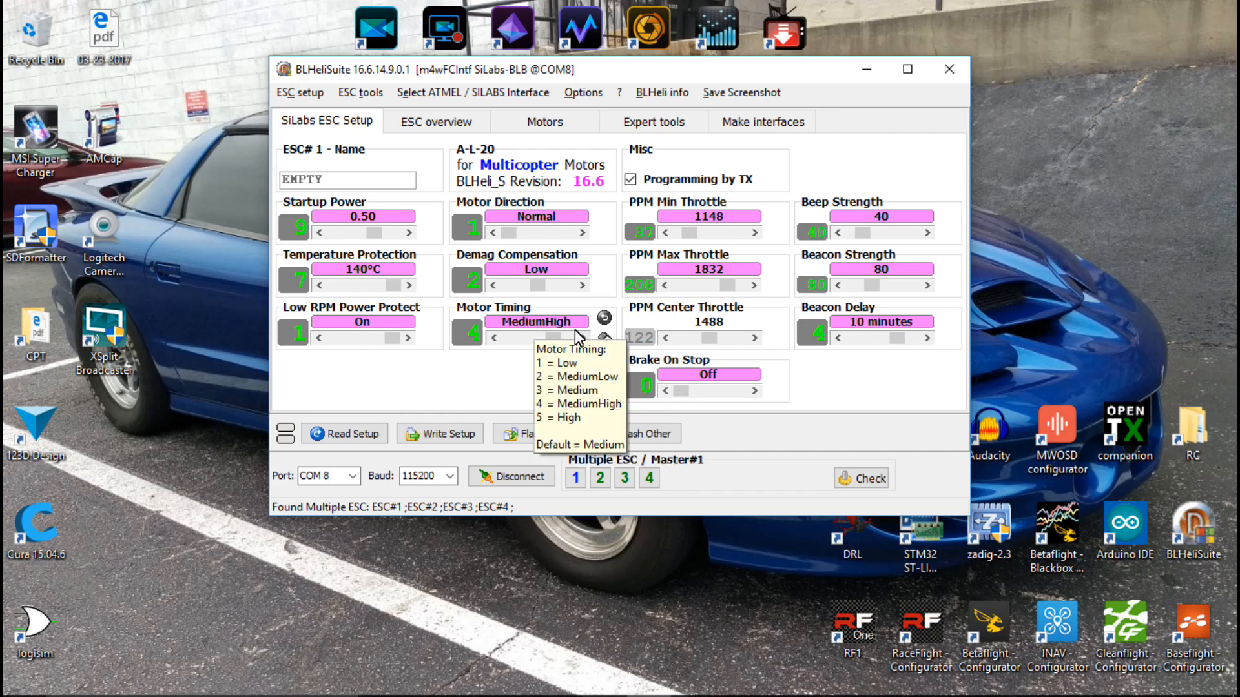
click(494, 338)
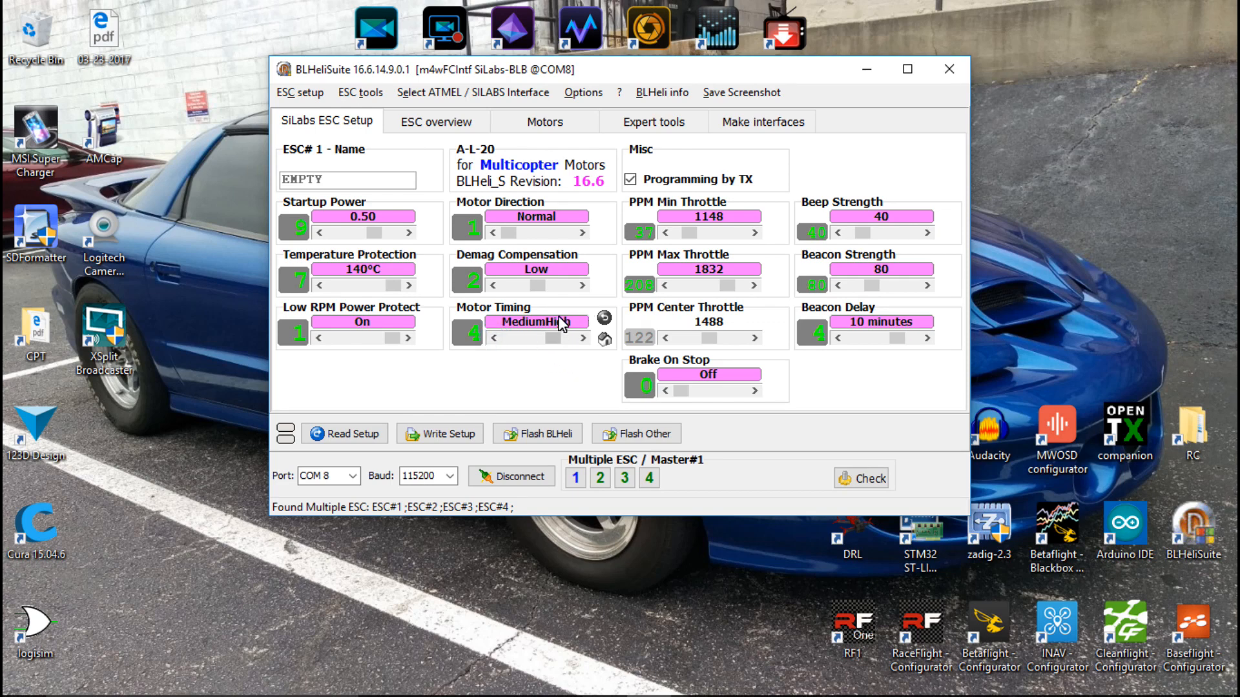
Step: Turn off Programming by TX and set the PPM throttle range to a minimum of 1000 and a maximum of 2000
click(631, 180)
mouse_move(639, 212)
mouse_move(714, 292)
drag(692, 234, 717, 238)
click(716, 287)
drag(724, 292, 748, 294)
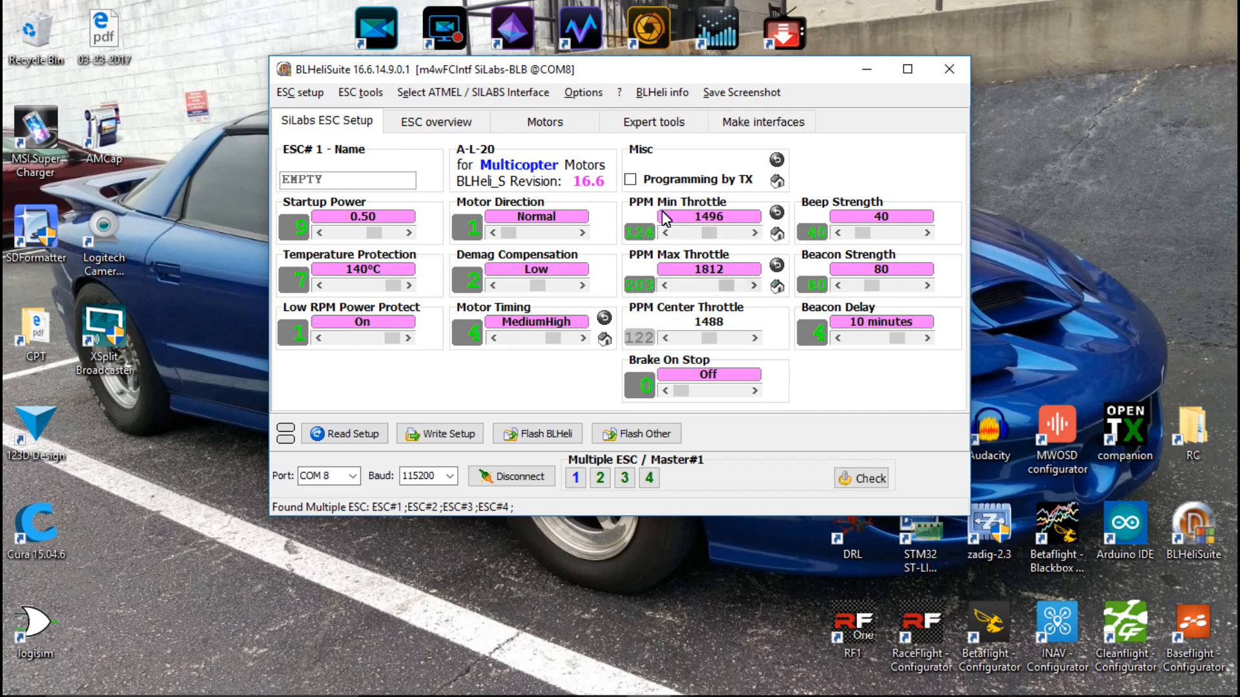
click(709, 236)
drag(709, 236, 655, 235)
drag(730, 287, 752, 286)
click(665, 285)
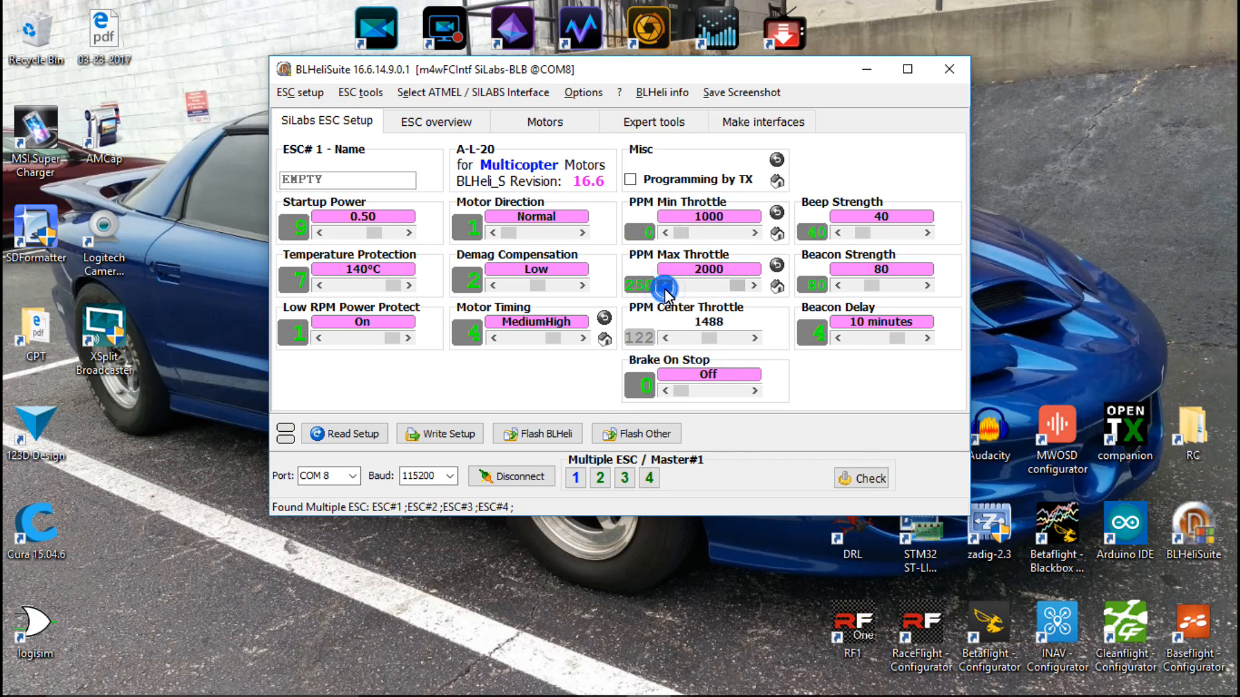
click(665, 285)
click(665, 286)
click(665, 286)
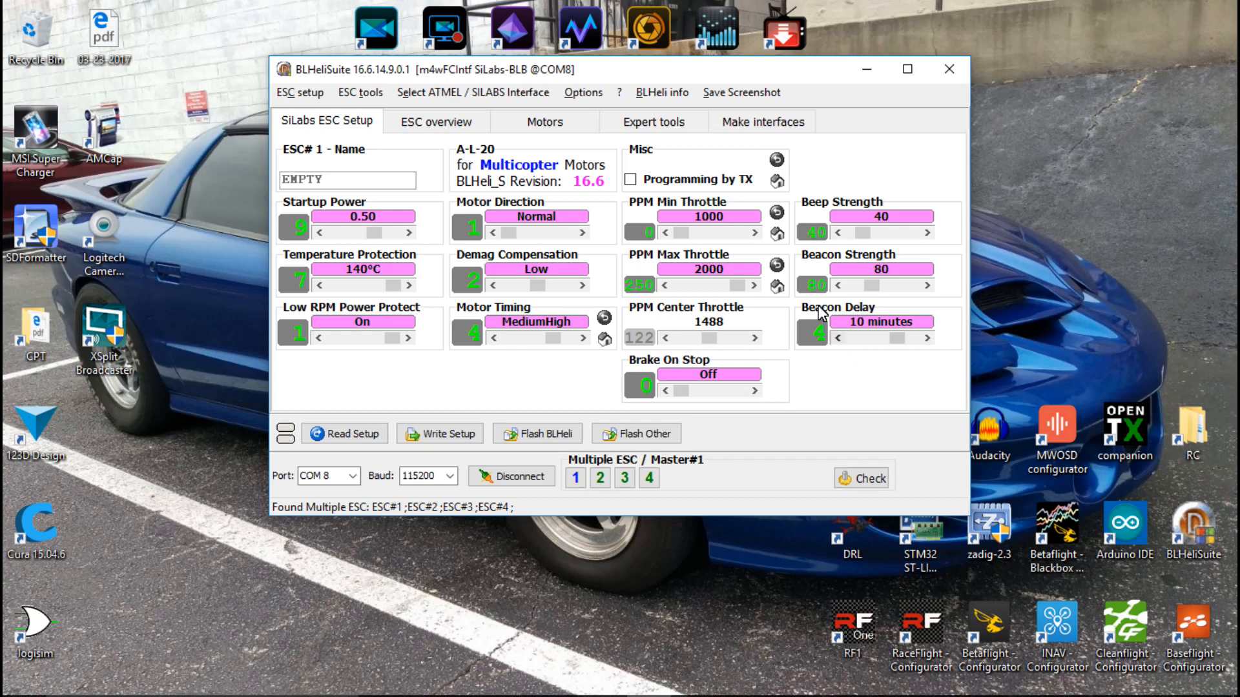
Step: Set the Beacon Delay to 2 minutes
click(838, 338)
click(839, 339)
click(838, 339)
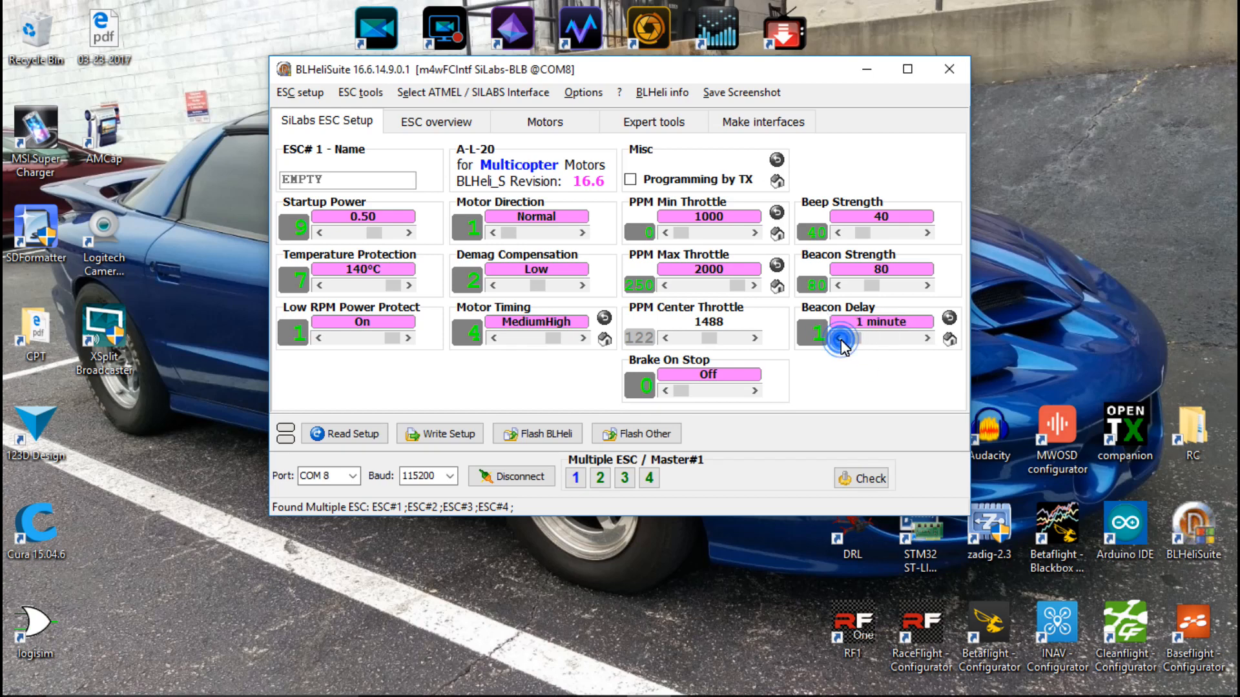
click(927, 338)
Step: Raise the Beacon Strength to 100
click(928, 285)
click(928, 285)
click(928, 285)
click(928, 286)
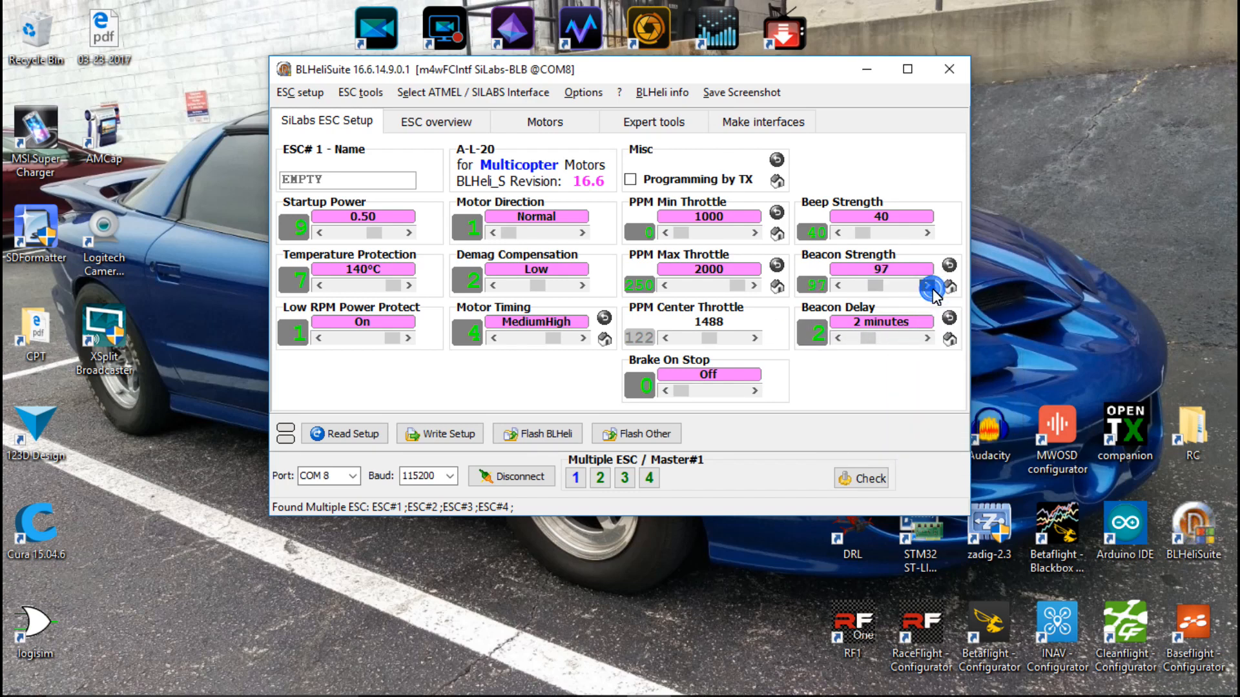
click(928, 285)
click(928, 285)
Step: Write the changed setup to all four ESCs and dismiss the information dialog
mouse_move(710, 277)
click(442, 433)
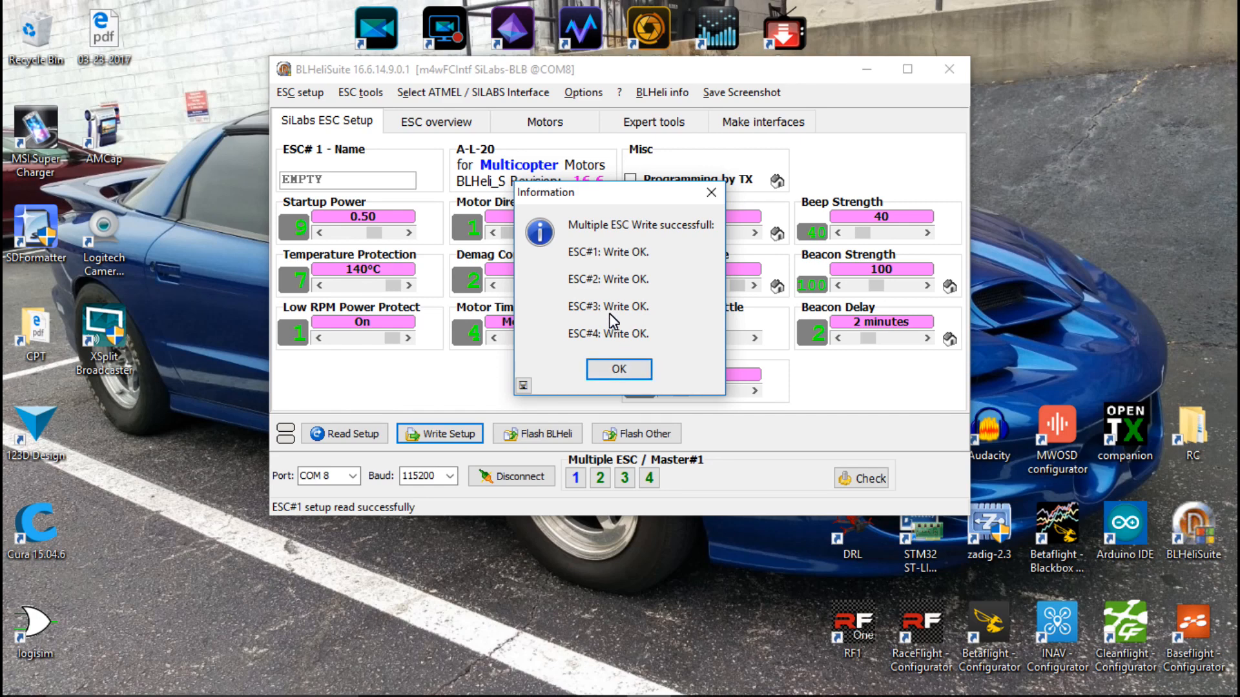
click(621, 367)
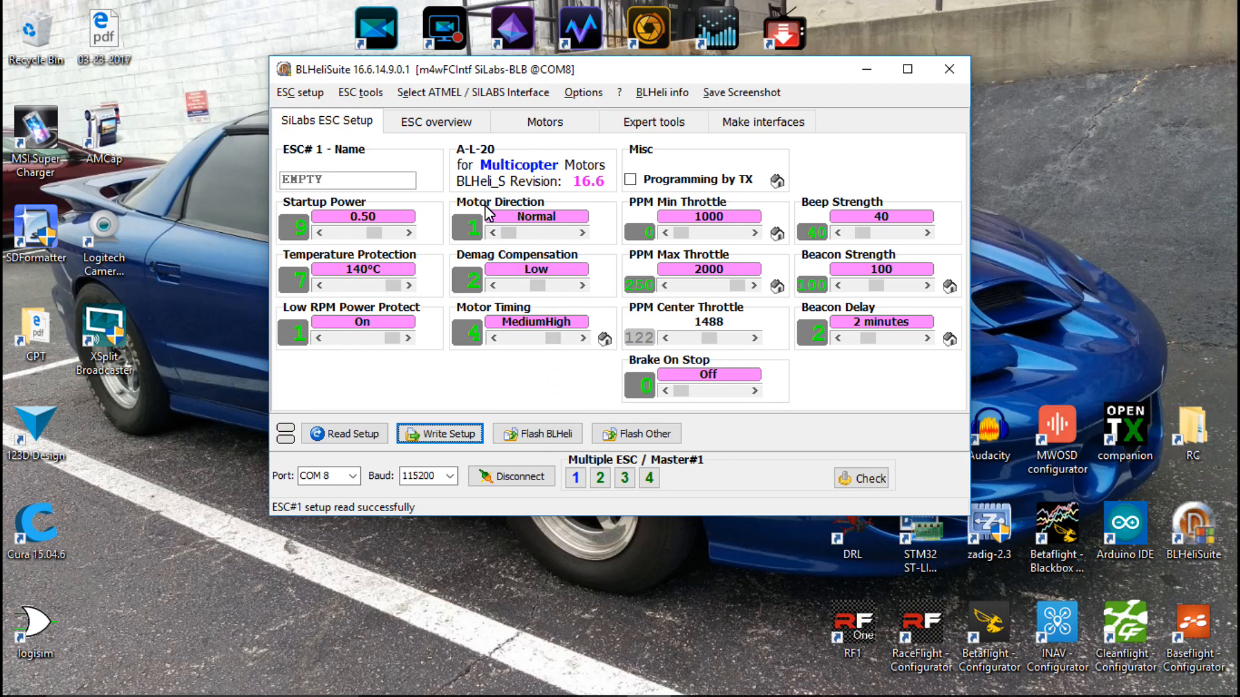
Step: Try excluding individual ESCs from the multiple-ESC selection and adding them back
click(600, 479)
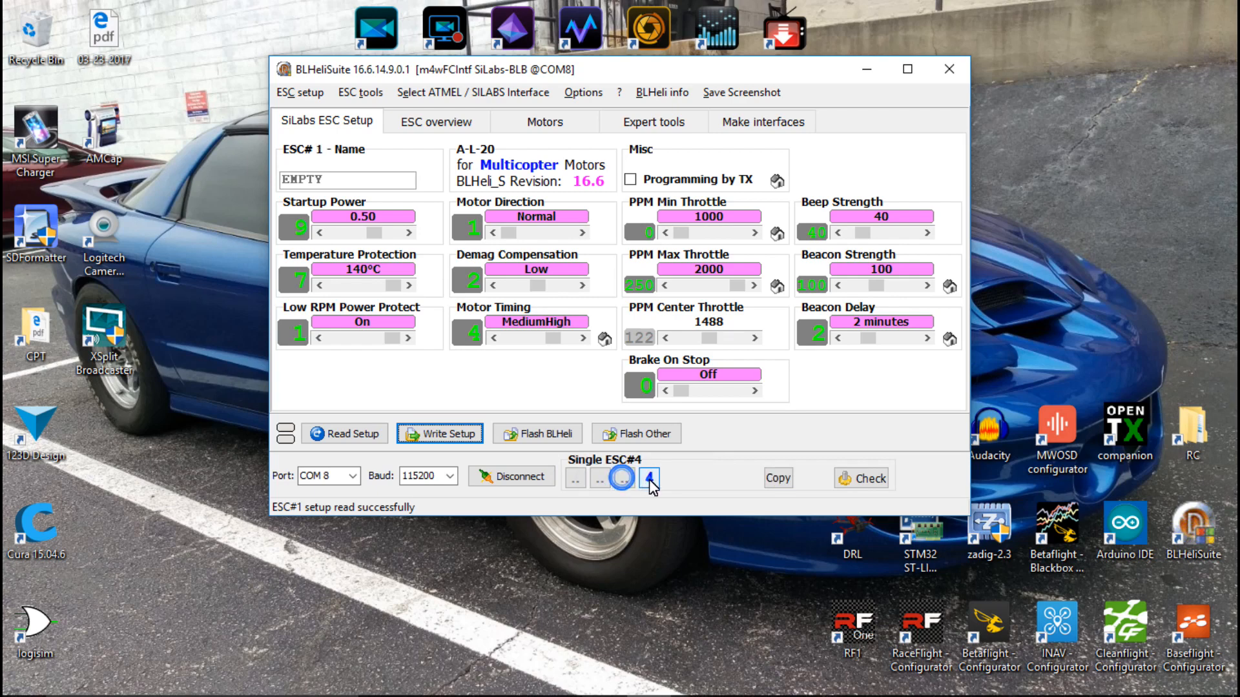
click(604, 479)
click(579, 481)
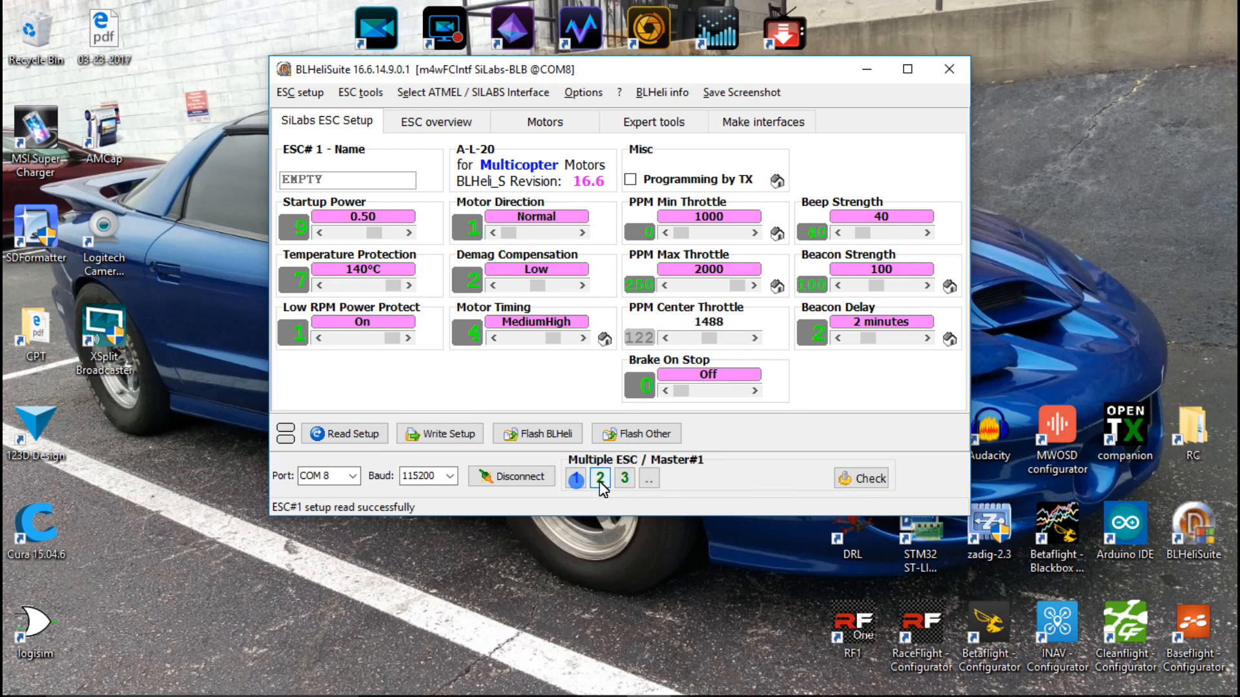
click(603, 482)
click(630, 481)
click(578, 479)
click(599, 480)
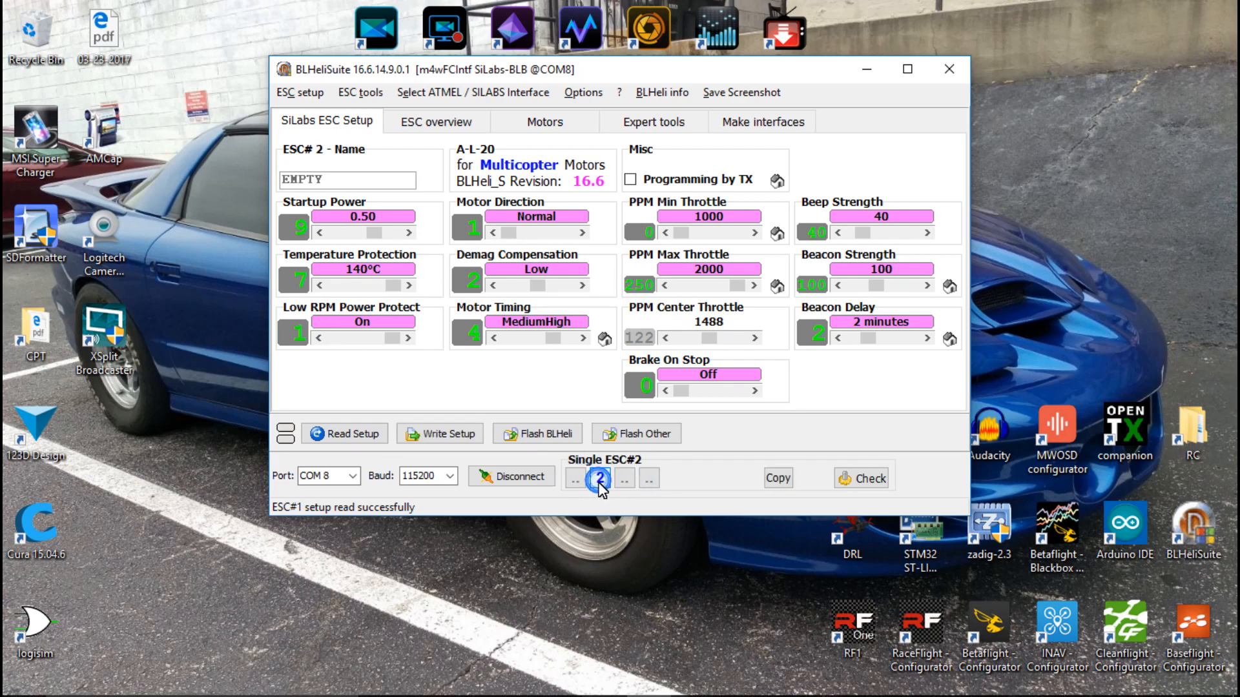
Step: Try selecting individual ESCs as the single target, and restore the selection of all four
right_click(646, 481)
right_click(598, 481)
right_click(576, 480)
right_click(617, 483)
click(601, 487)
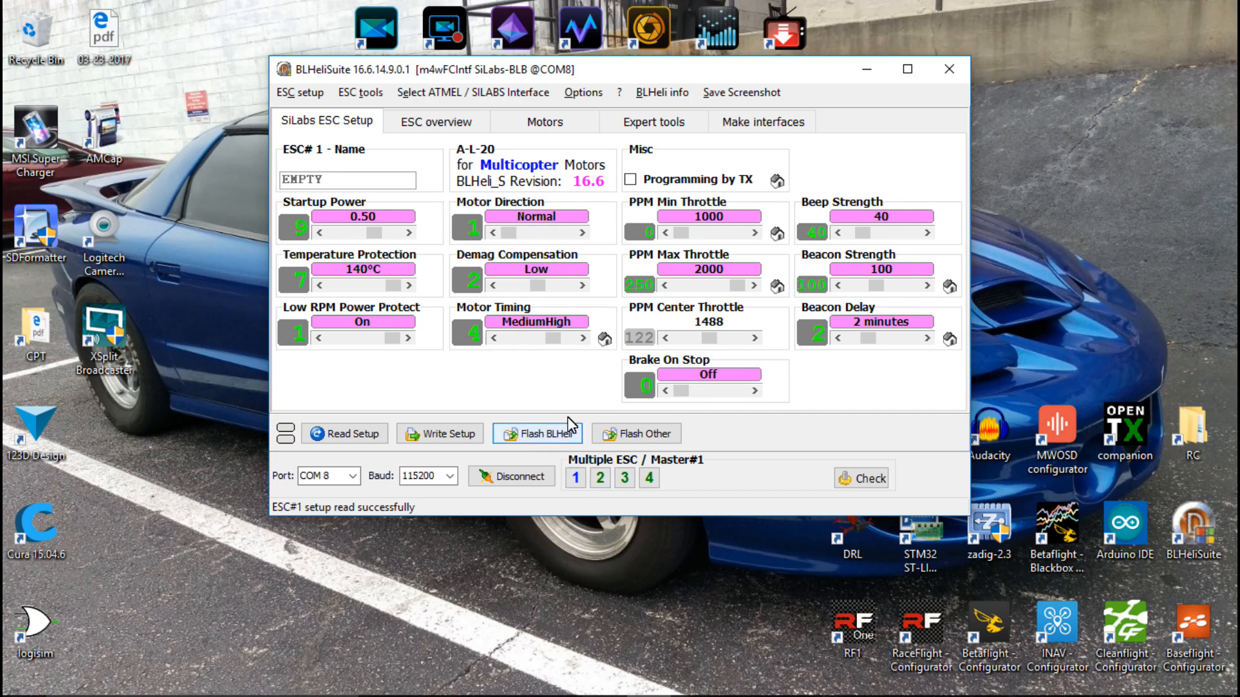
Step: Enable motor control in the motor test mode and try the individual and master throttles, raising all four motors to 1010
click(553, 124)
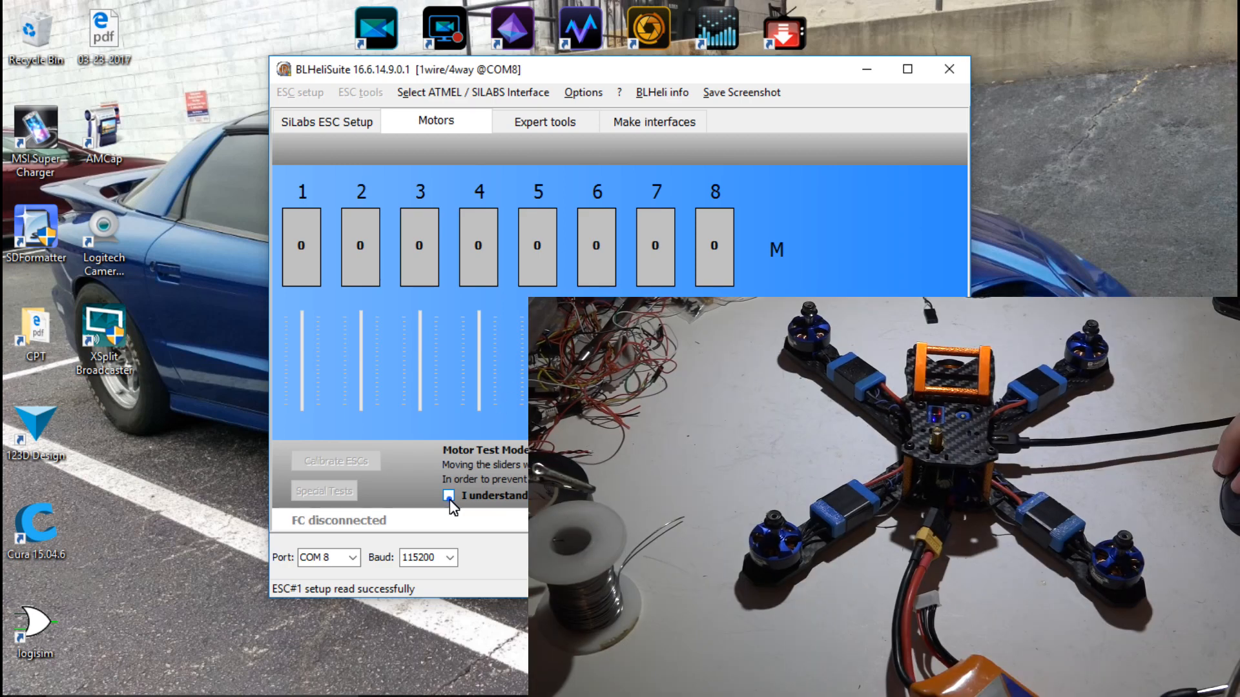
click(448, 497)
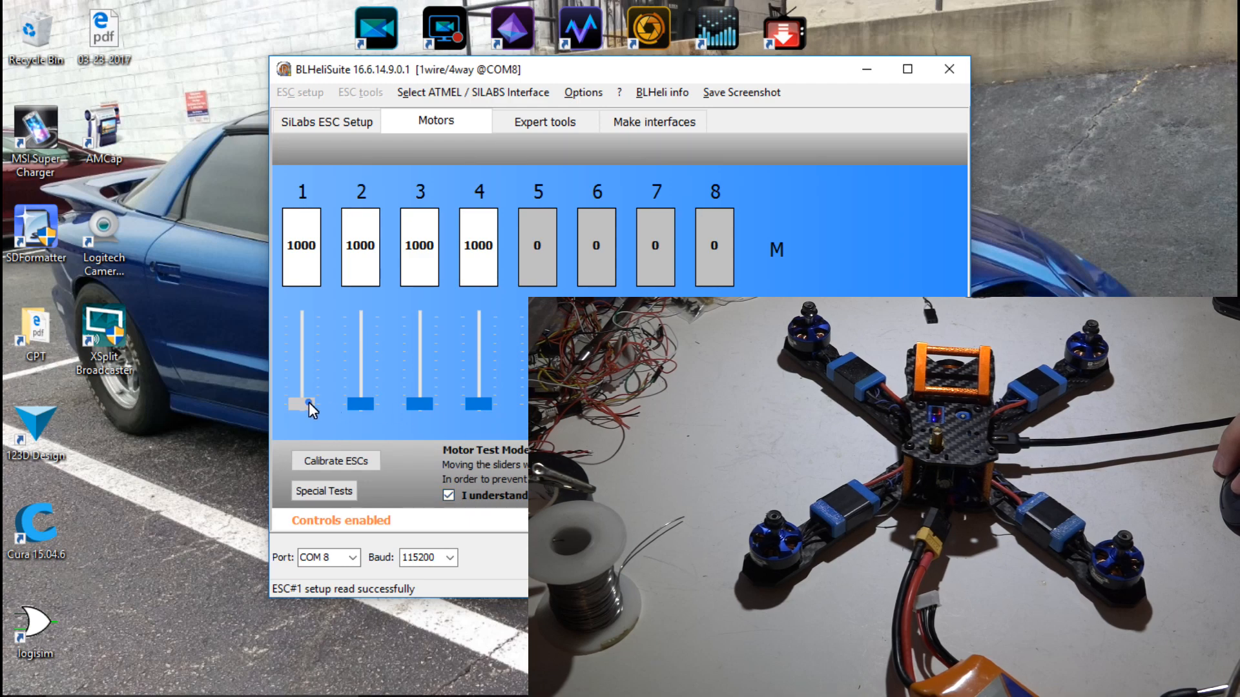
drag(309, 402, 307, 424)
drag(372, 402, 371, 404)
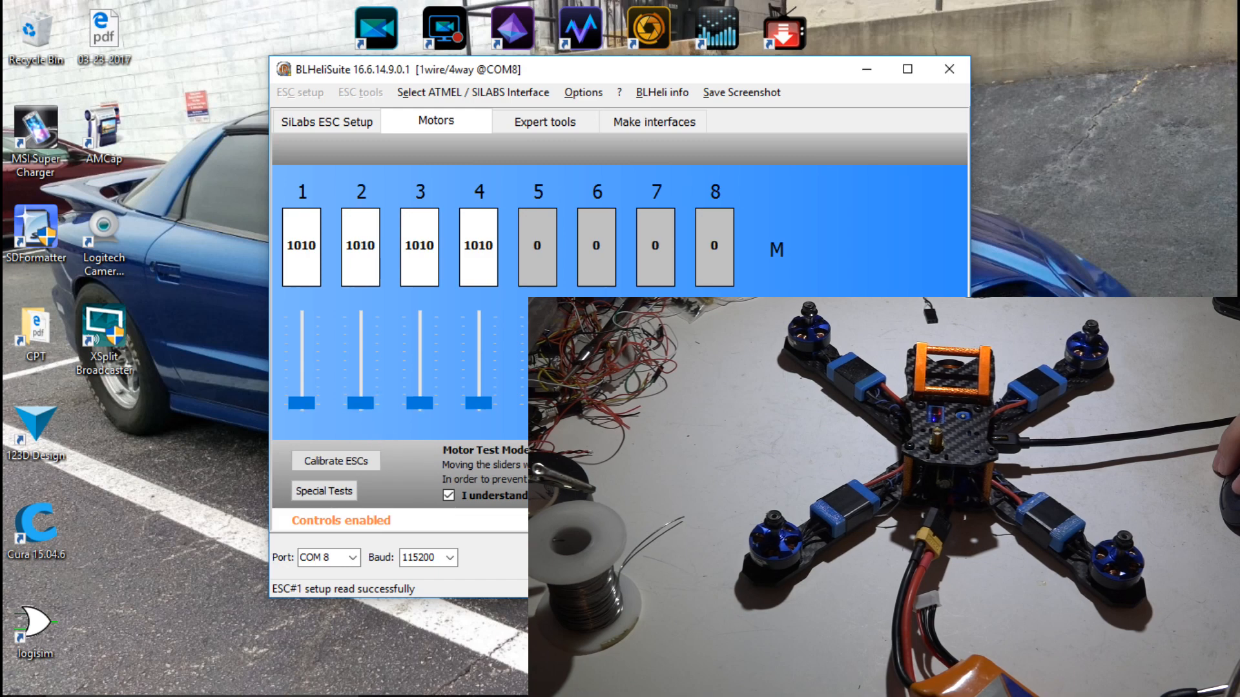
drag(777, 403, 776, 408)
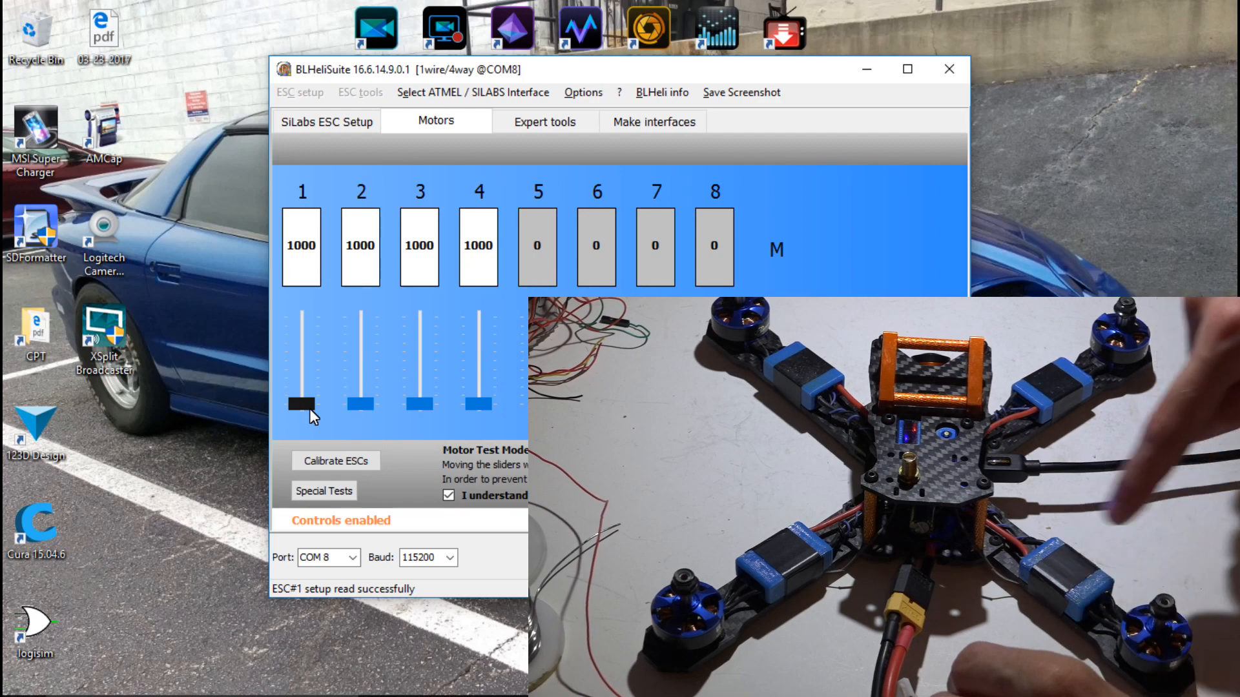
Step: Spin motors 1 to 4 one at a time at low throttle to check each rotation direction, returning each to 1000
drag(308, 408, 308, 407)
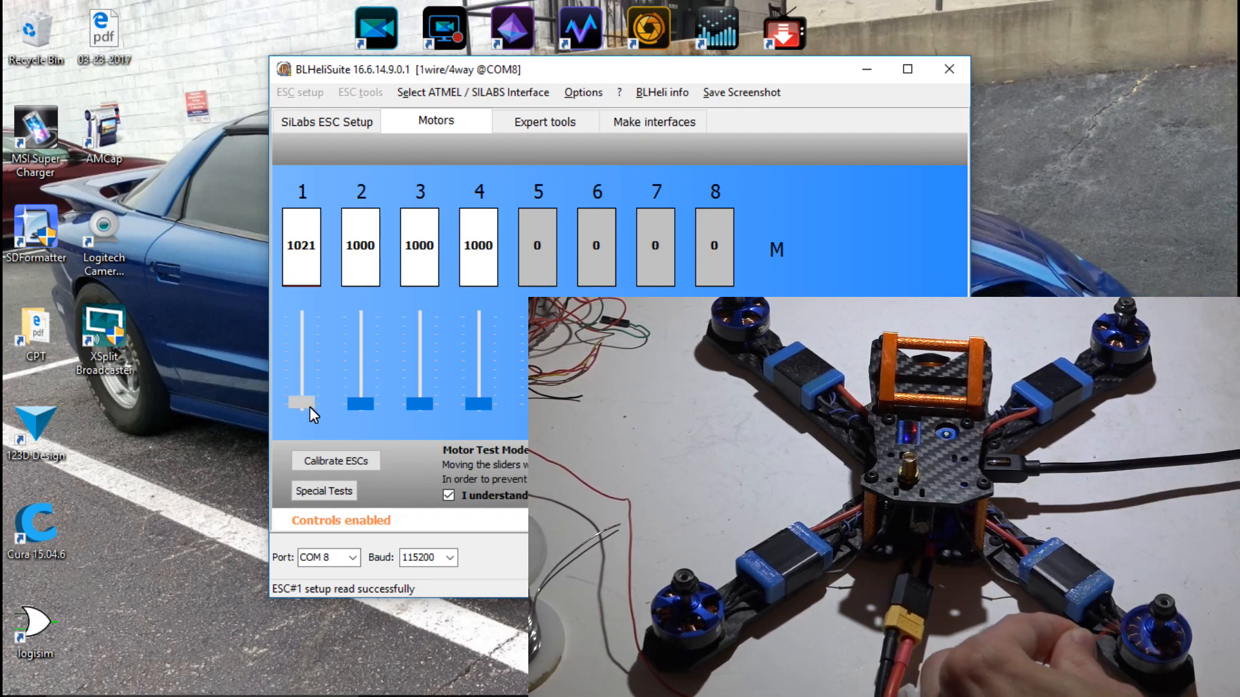
drag(308, 406, 307, 410)
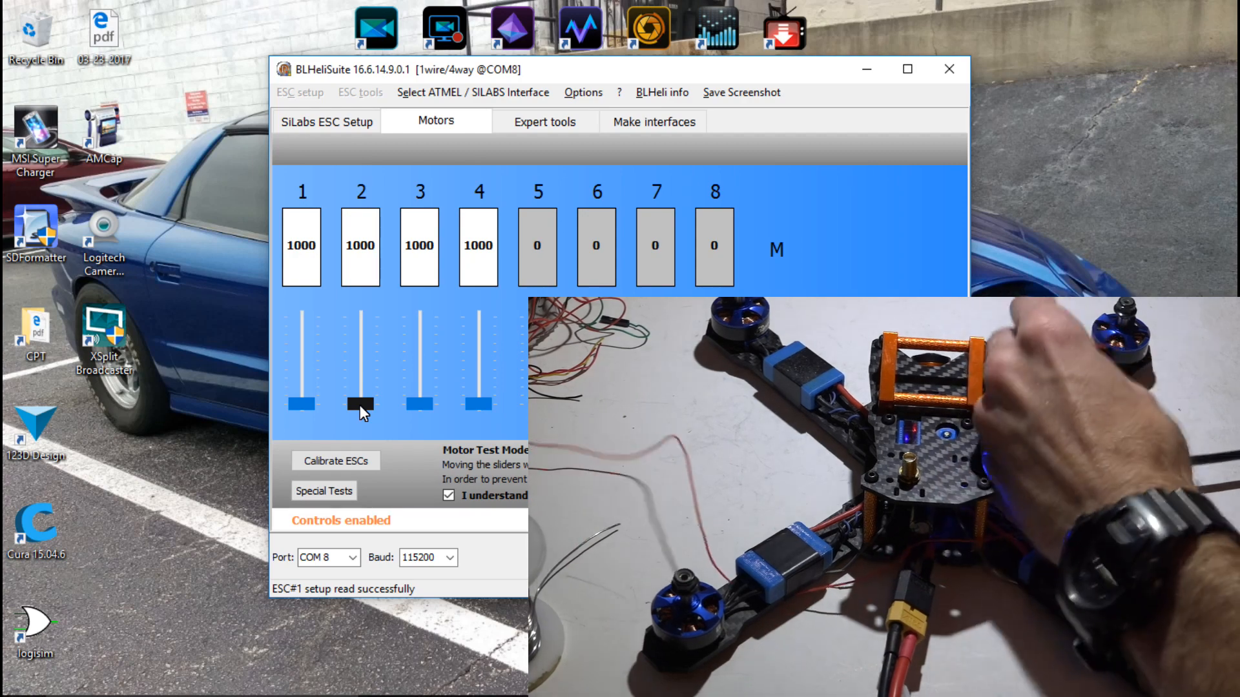
click(359, 405)
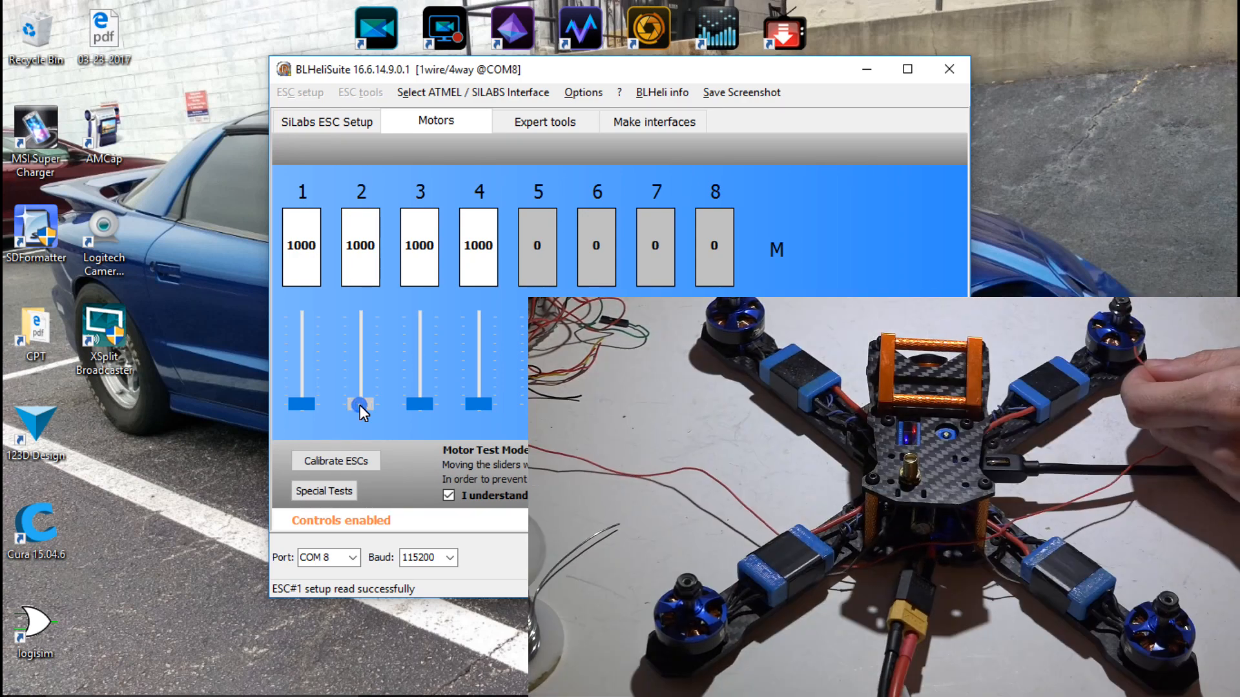
drag(359, 405, 358, 441)
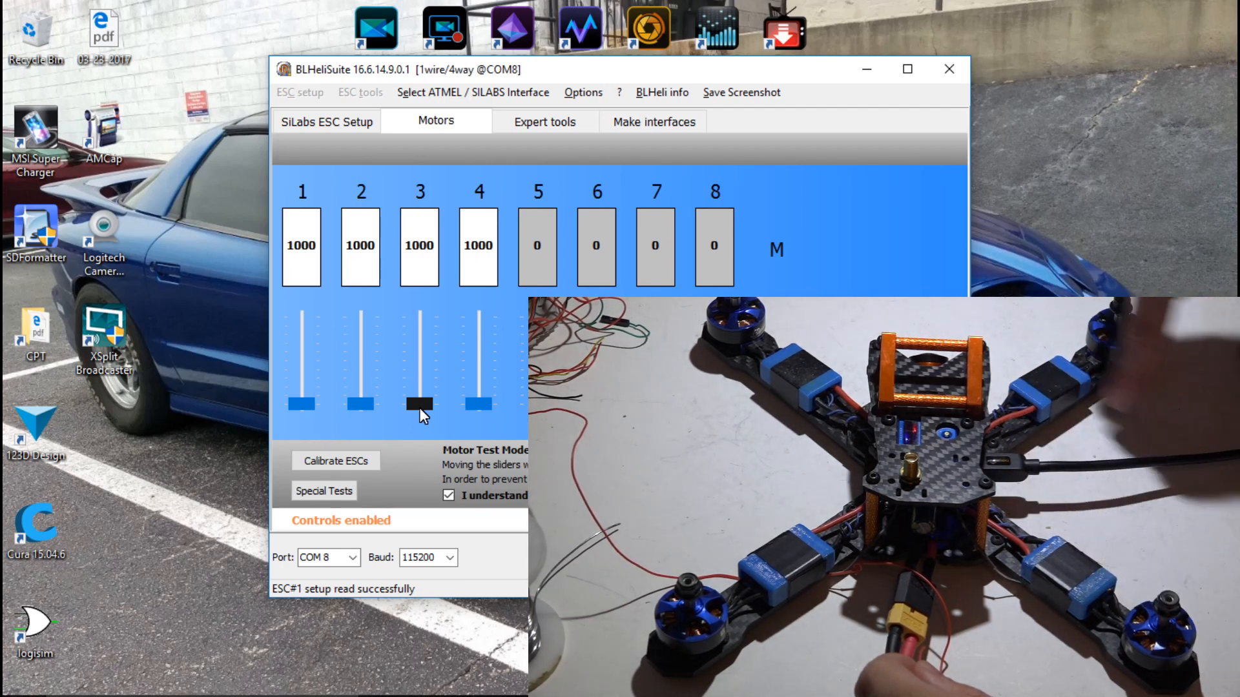
drag(420, 408, 481, 409)
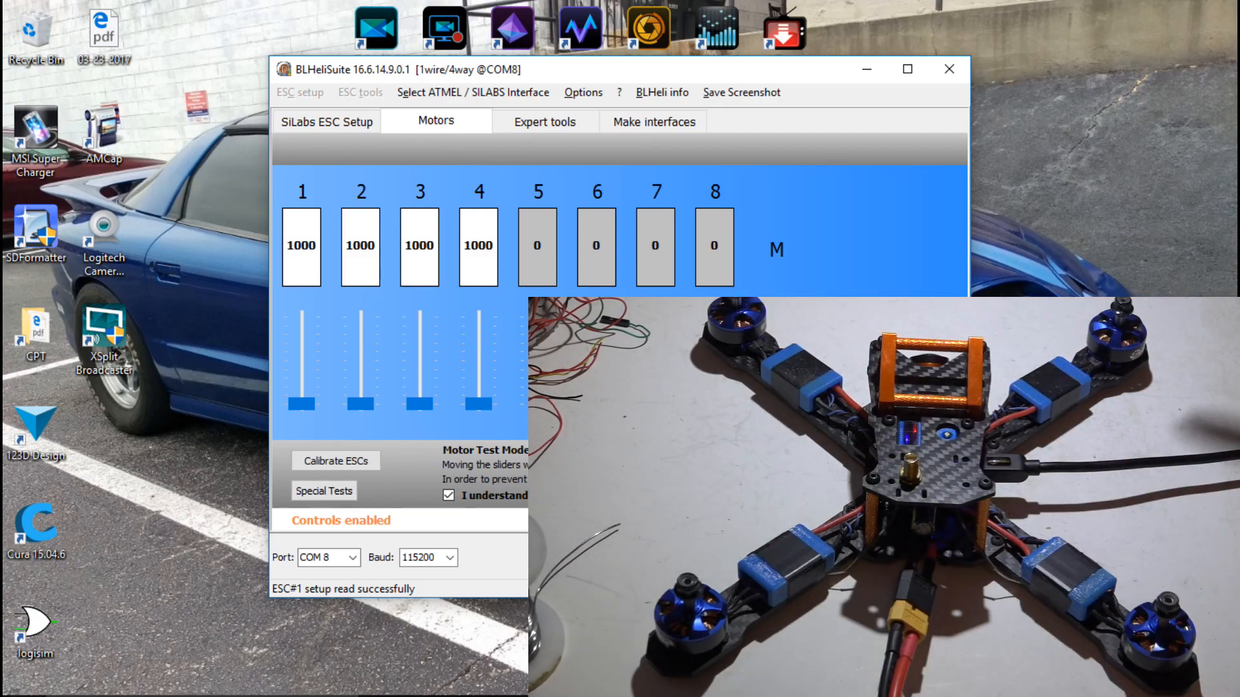
Step: Reconnect to the flight controller on COM 8, read the setup of all four ESCs, and dismiss the information dialogs
click(343, 124)
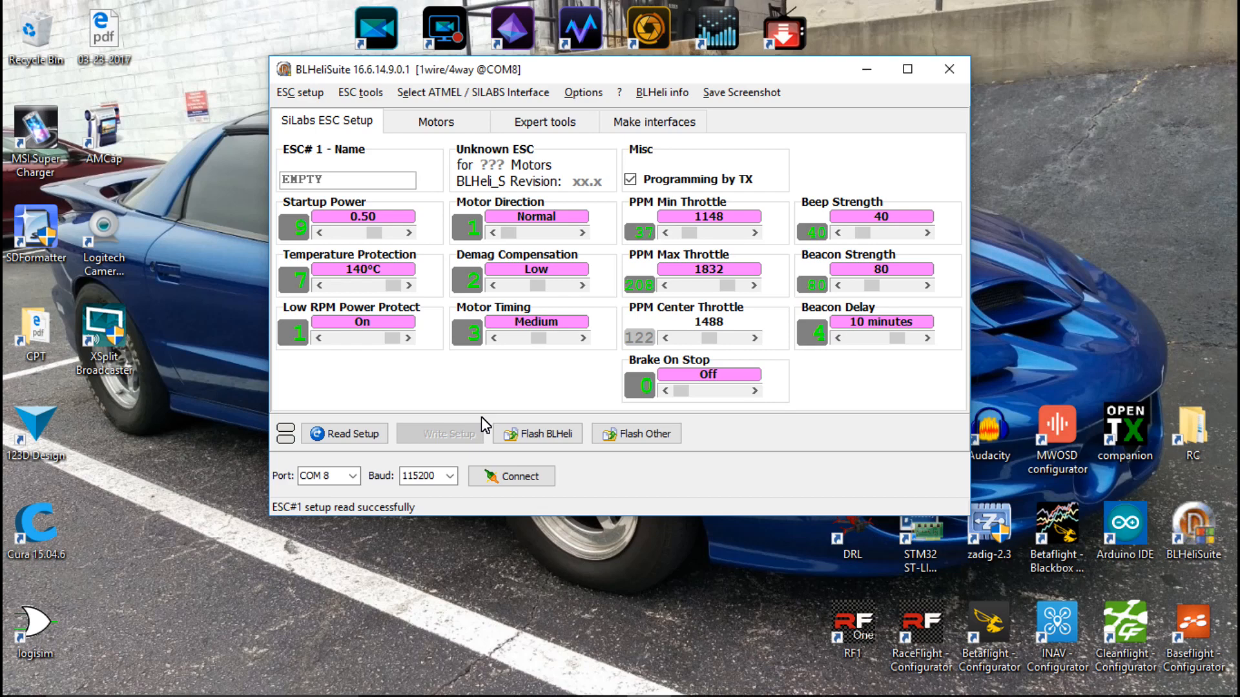
click(508, 481)
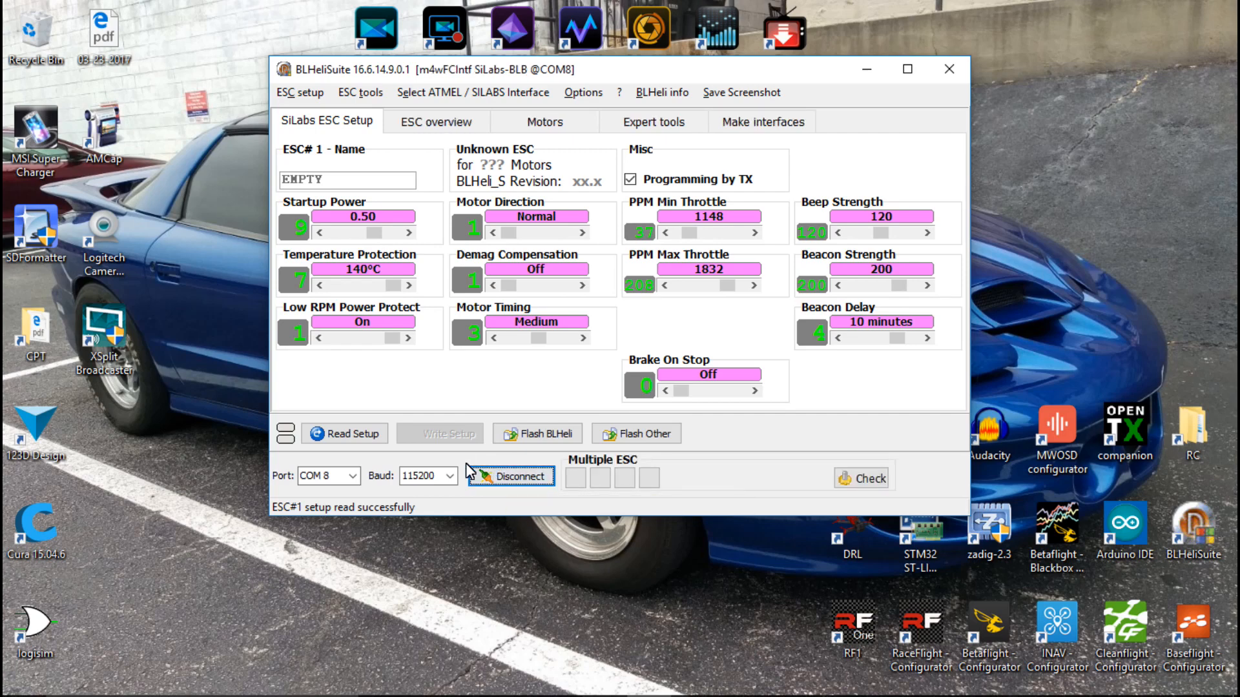
click(362, 434)
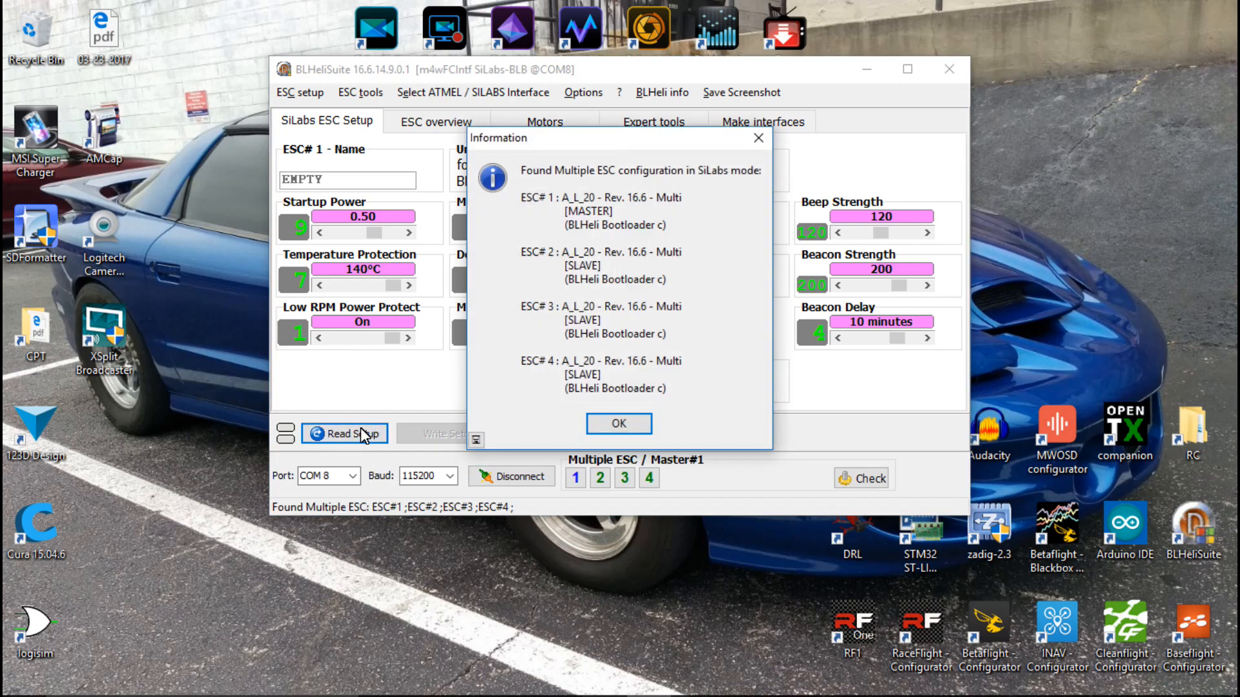
click(597, 425)
click(615, 326)
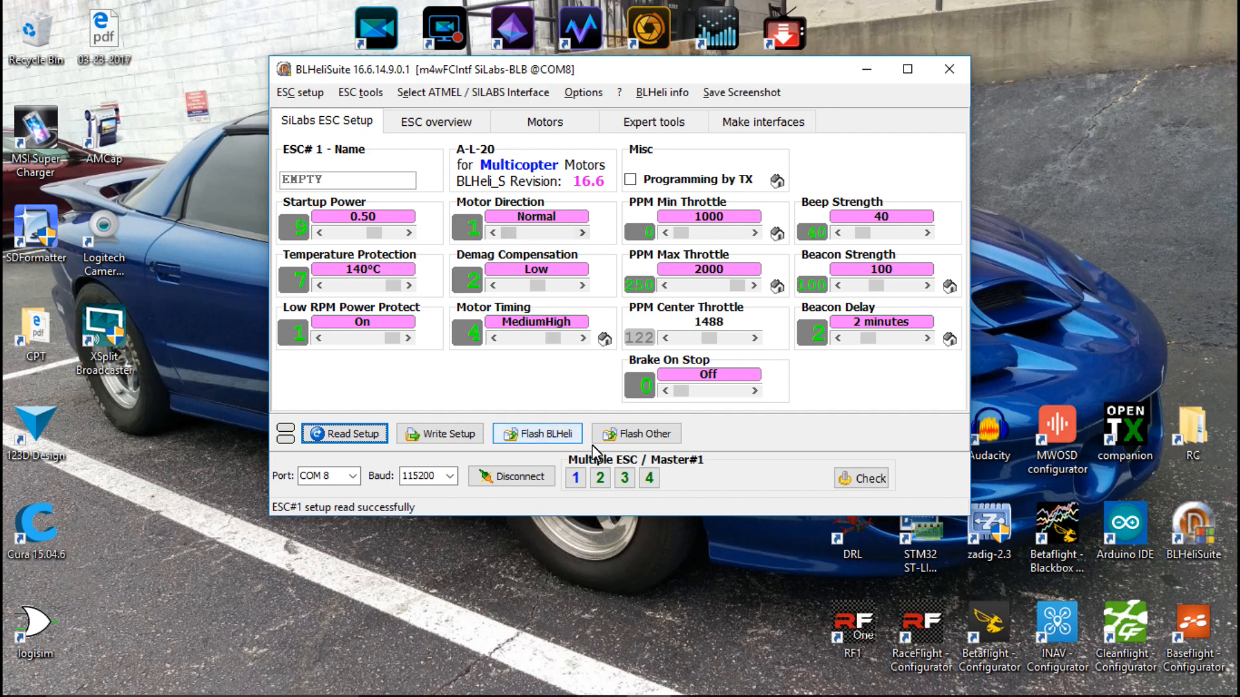
Step: Select ESC 2 alone, set its Motor Direction to Reversed, and write the setup to it
click(600, 483)
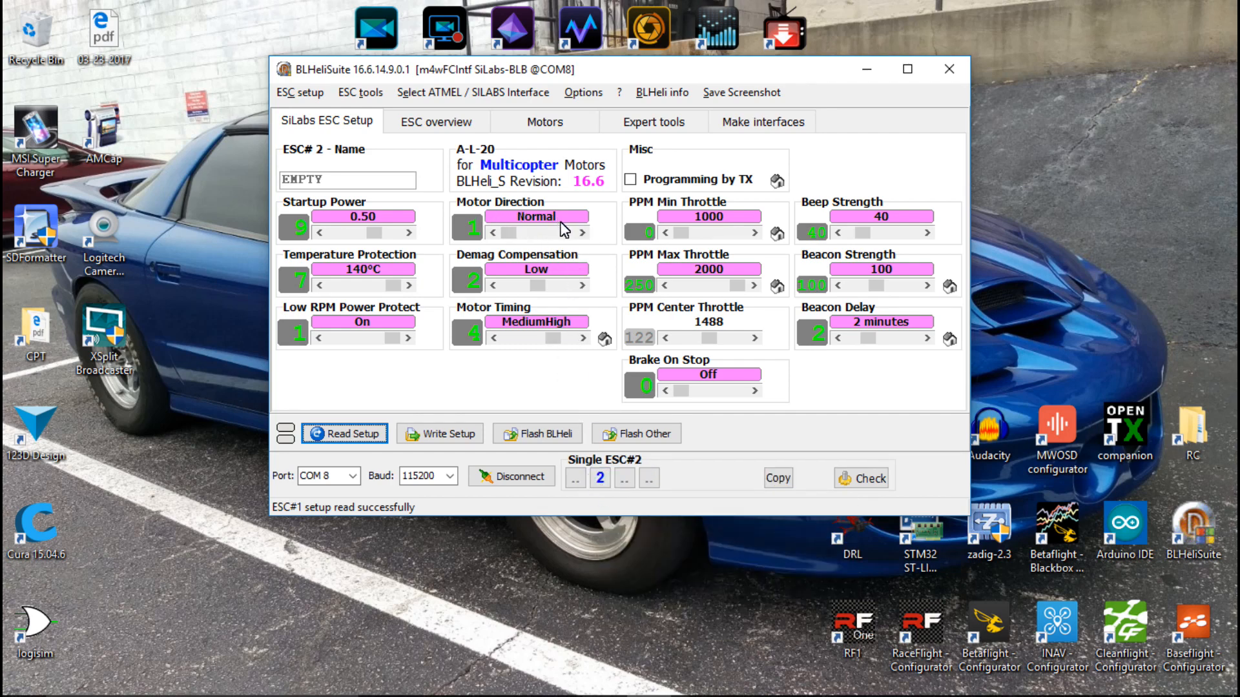
click(583, 233)
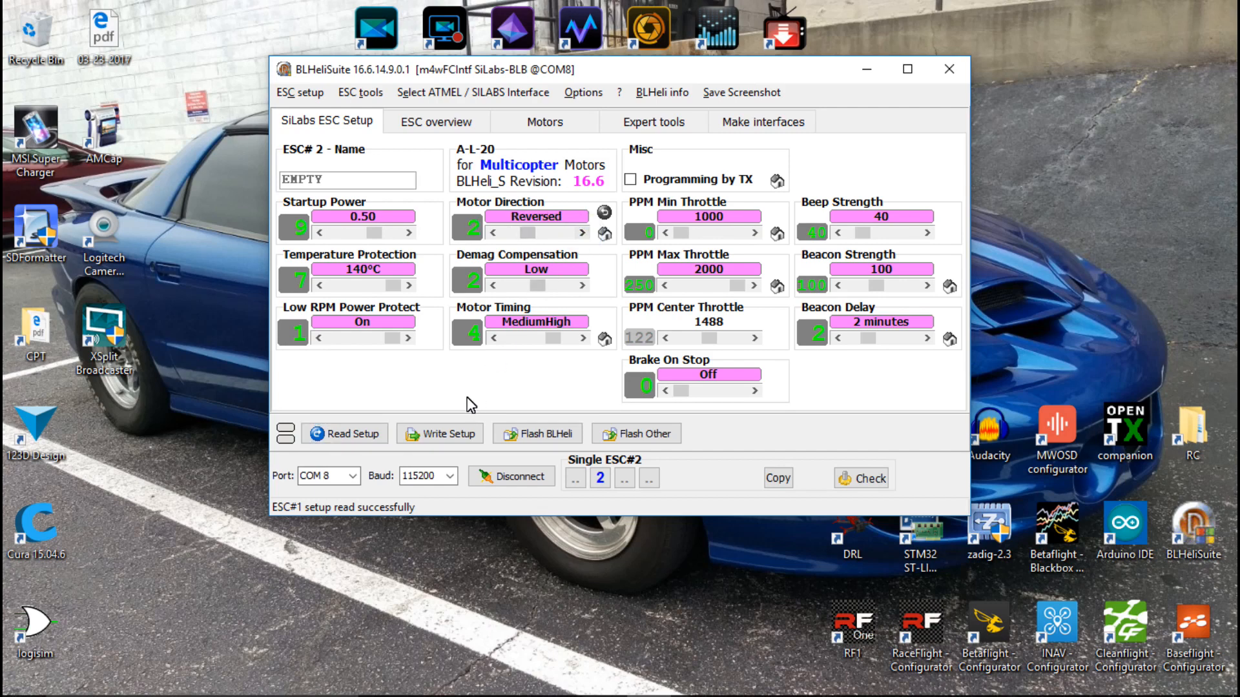
click(443, 434)
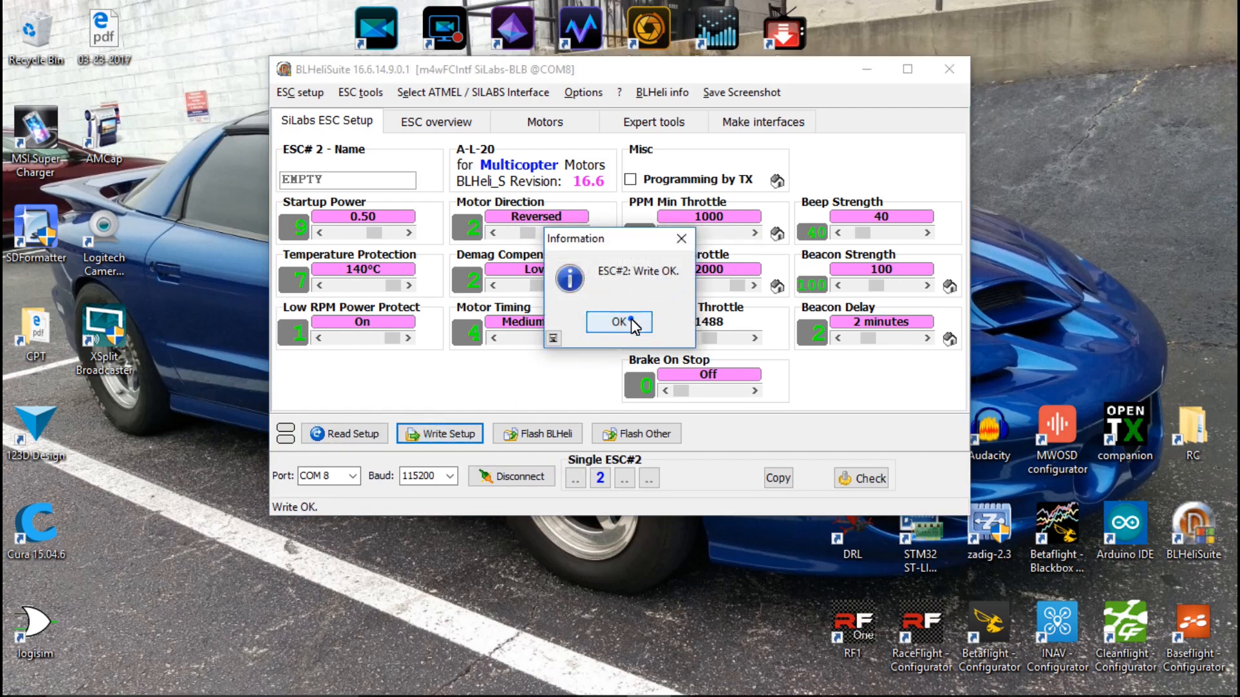
click(630, 321)
Step: Select ESC 3 alone, set its Motor Direction to Reversed, and write the setup to it
click(625, 478)
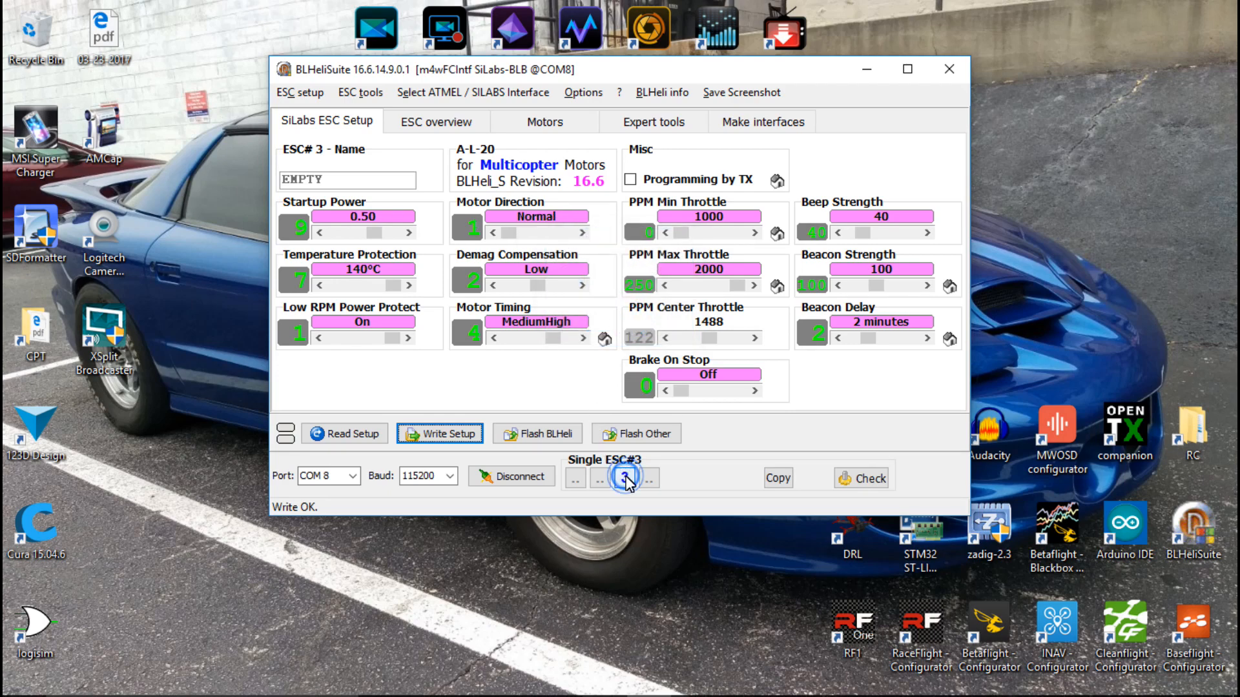
click(583, 232)
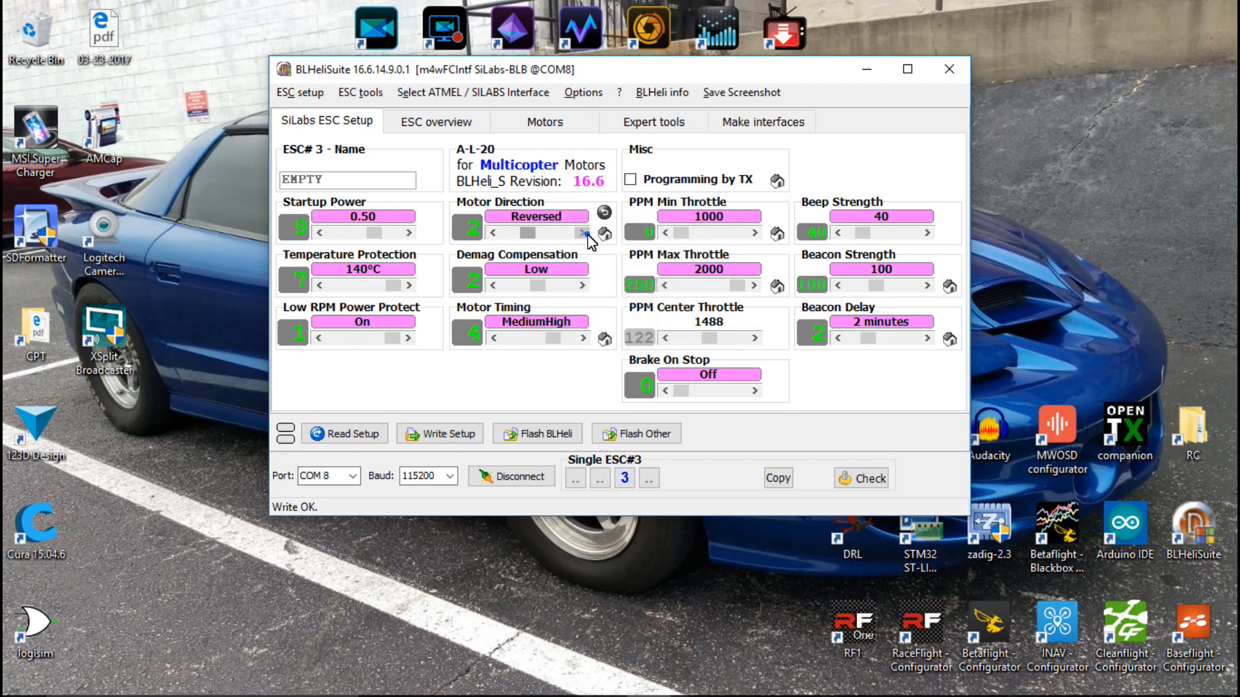
click(459, 438)
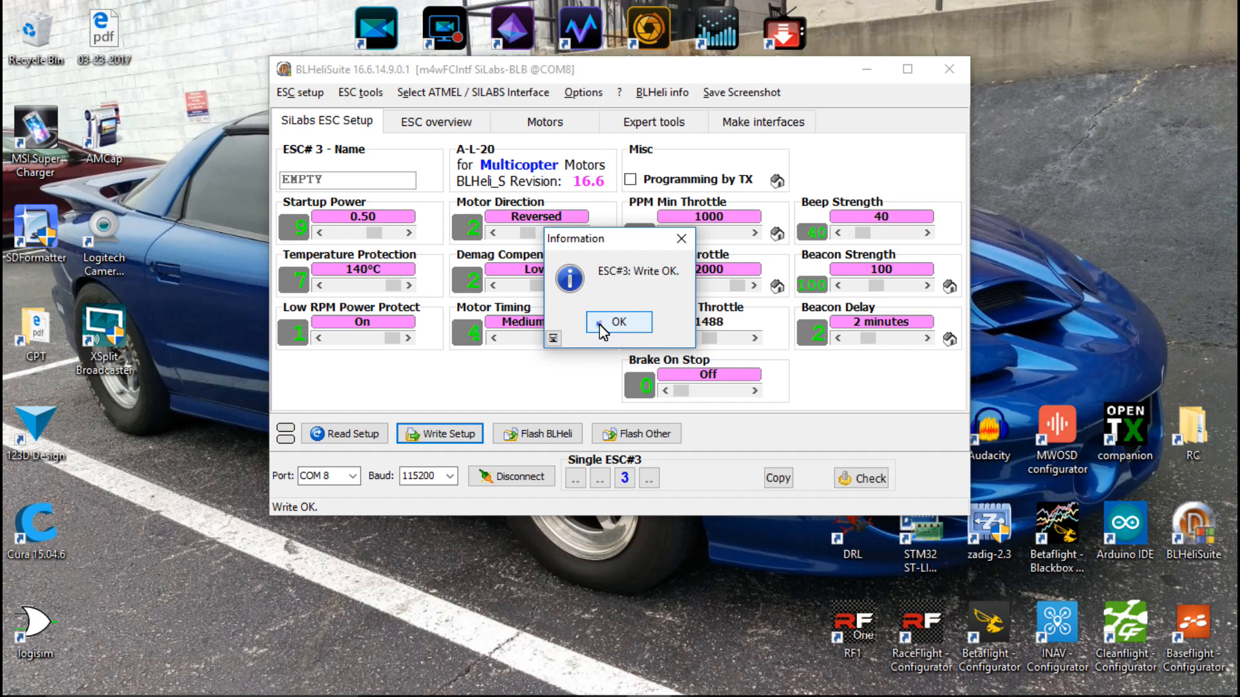
click(619, 322)
Step: Reselect all four ESCs and compare their motor directions and other settings in the ESC overview
click(601, 479)
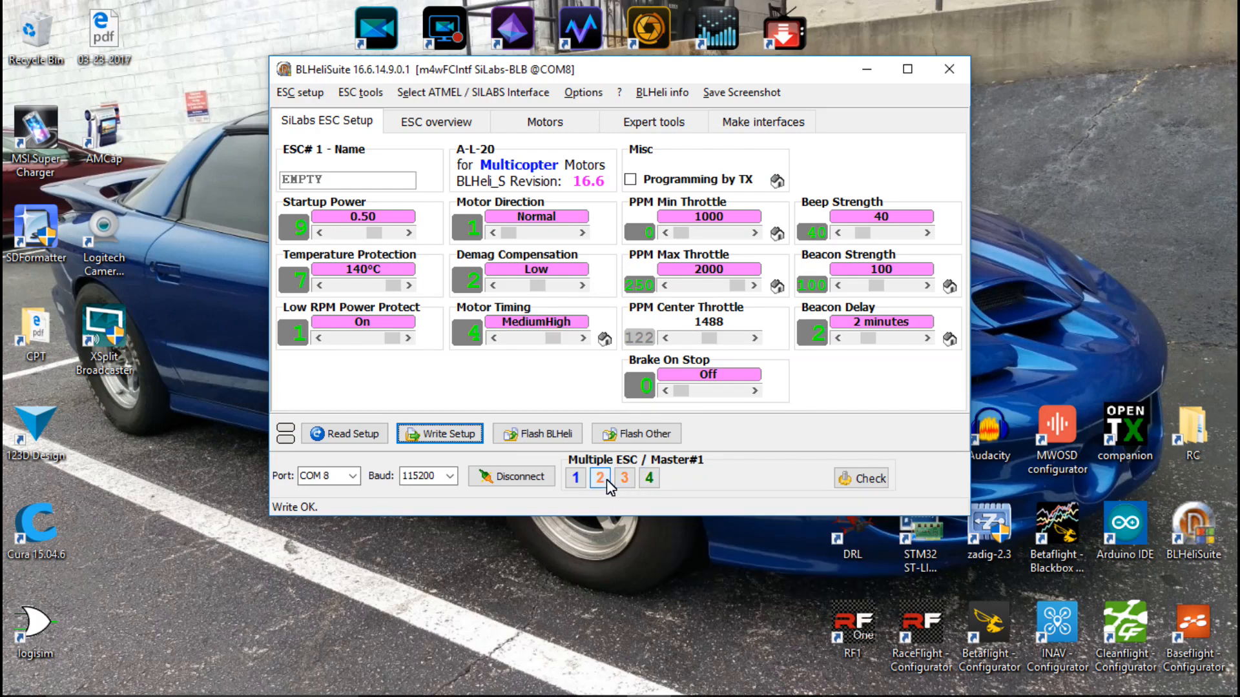
mouse_move(622, 495)
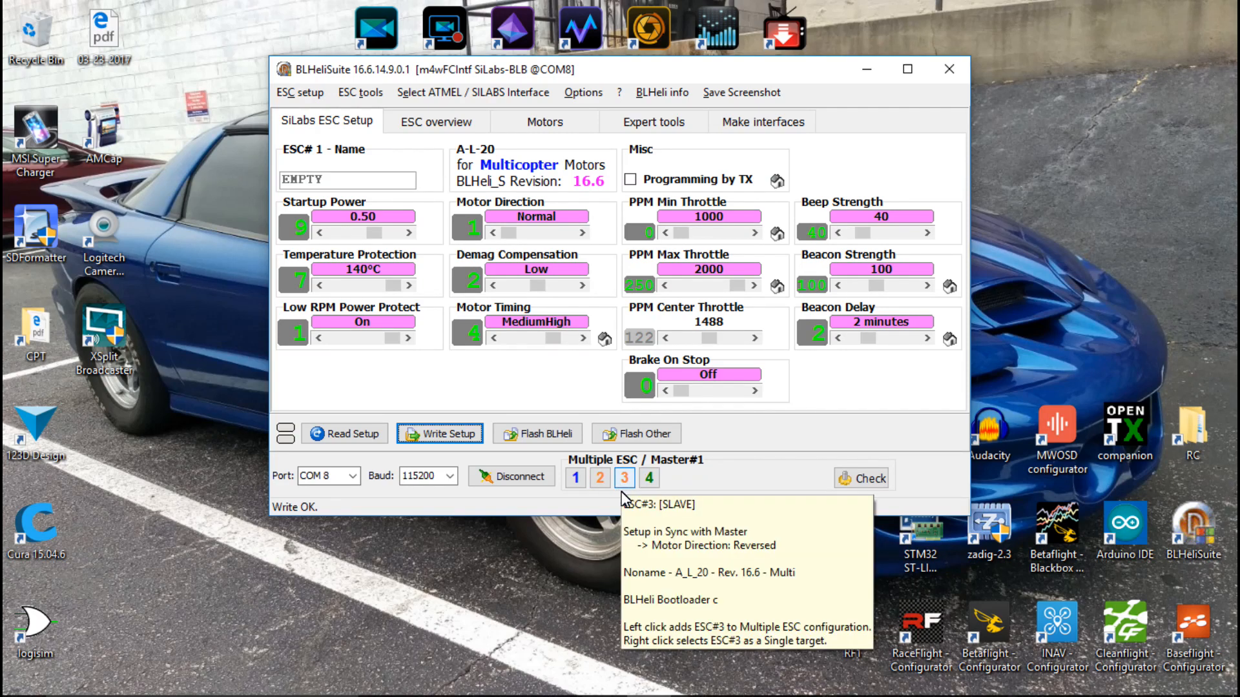
mouse_move(583, 486)
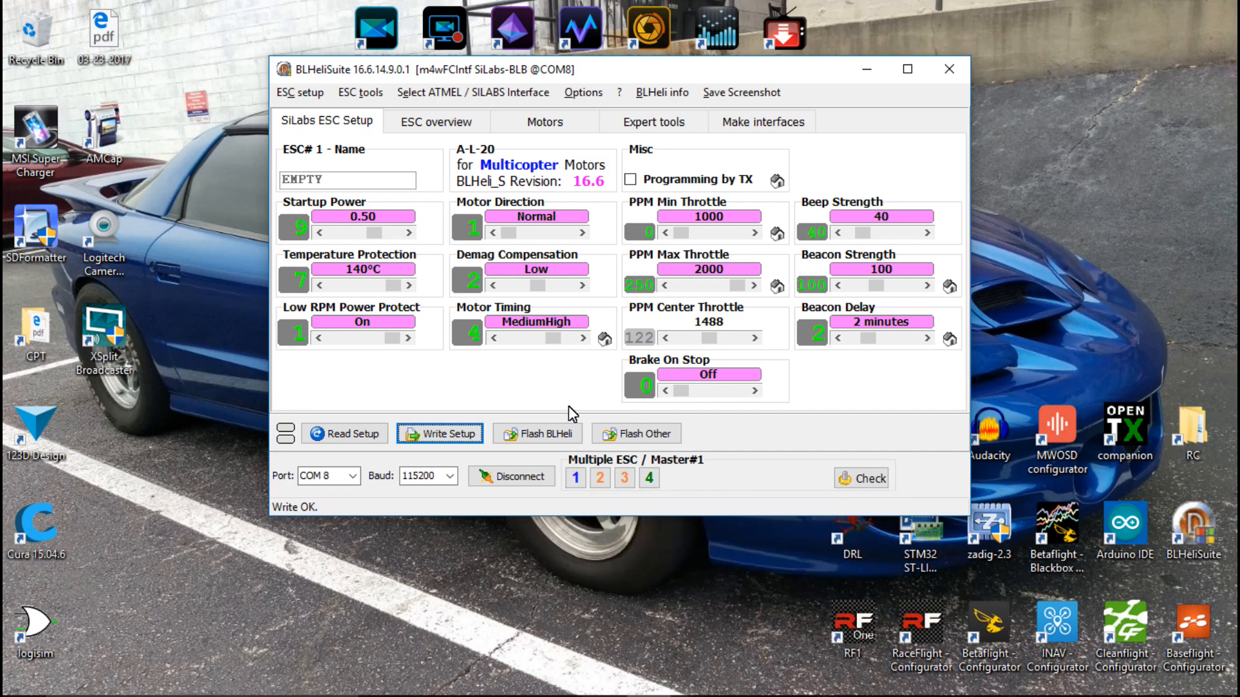
click(419, 122)
mouse_move(576, 173)
mouse_move(579, 259)
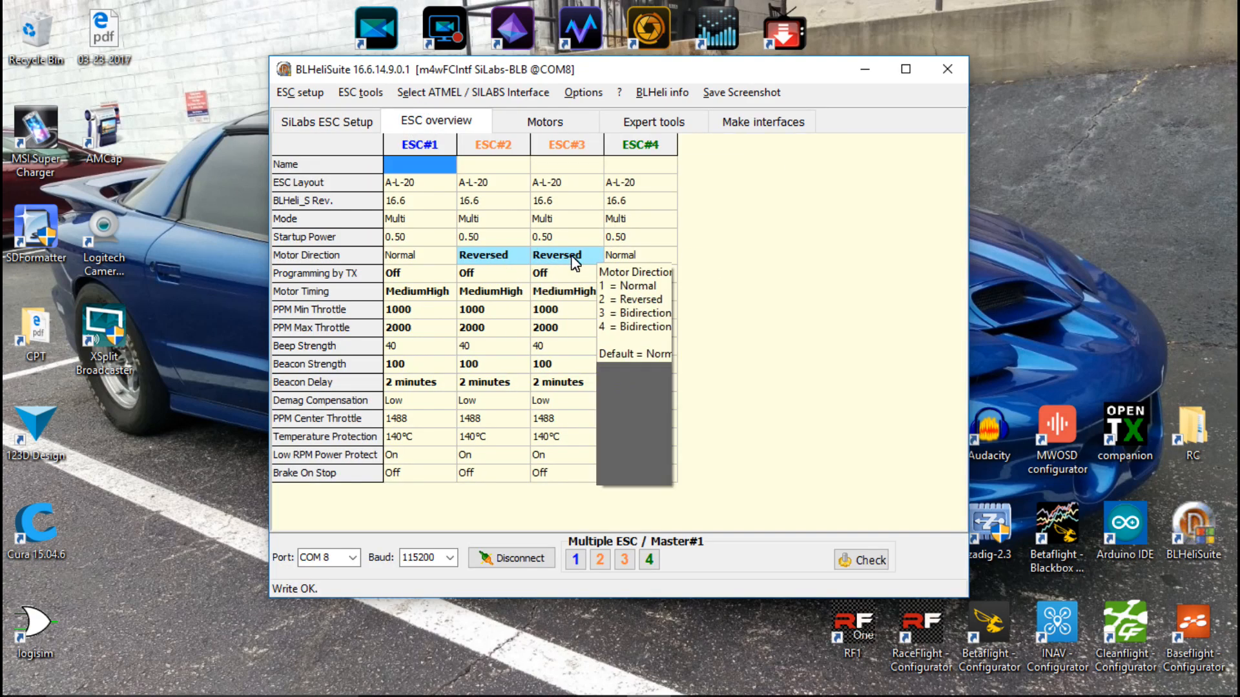
mouse_move(510, 268)
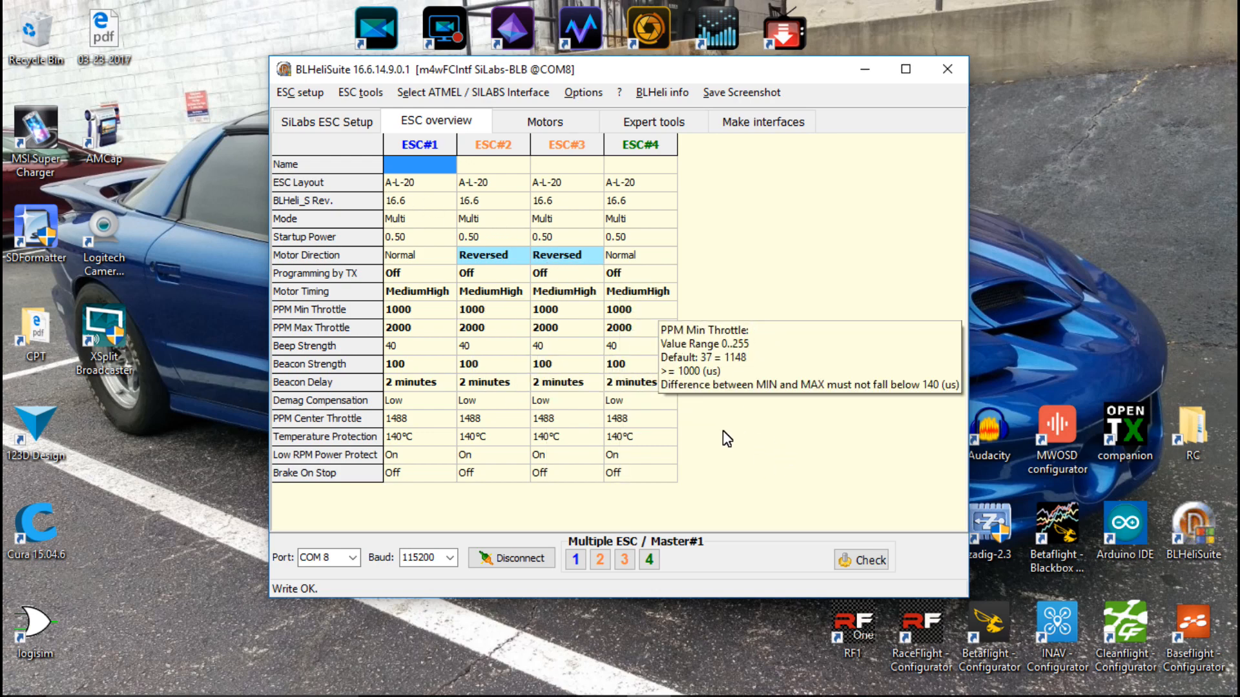
mouse_move(631, 337)
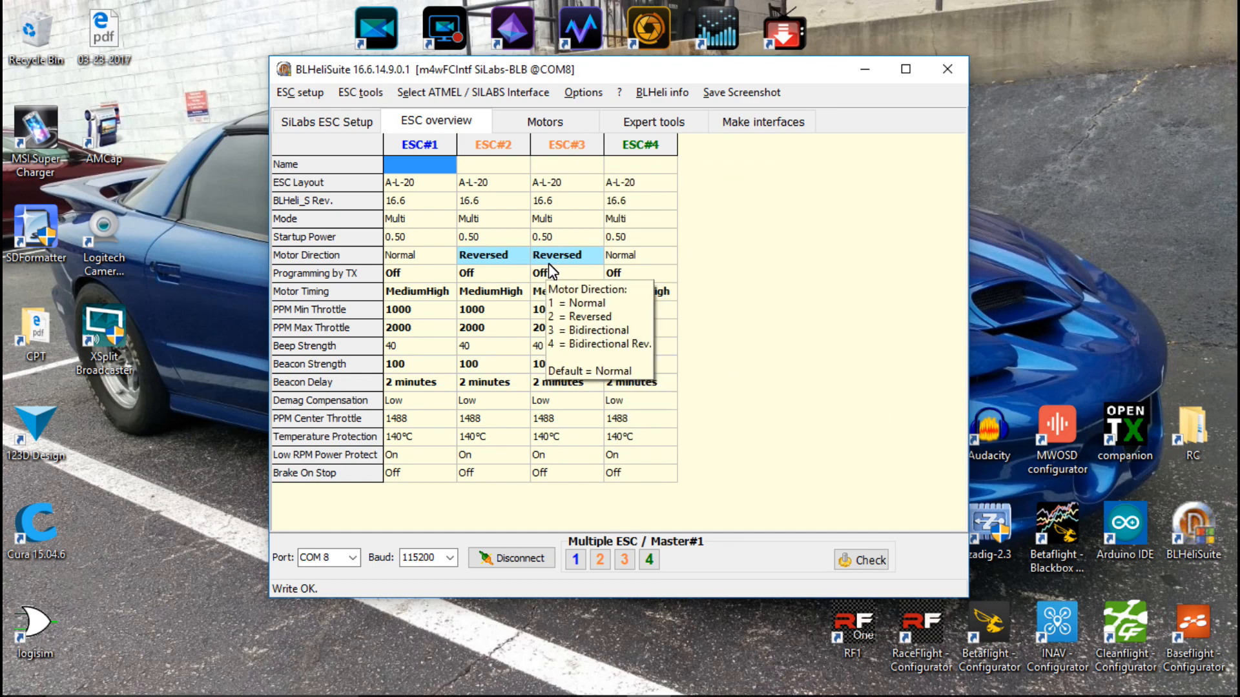
Step: Enable motor control again and spin motors 2 and 3 individually to check their rotation directions
click(533, 129)
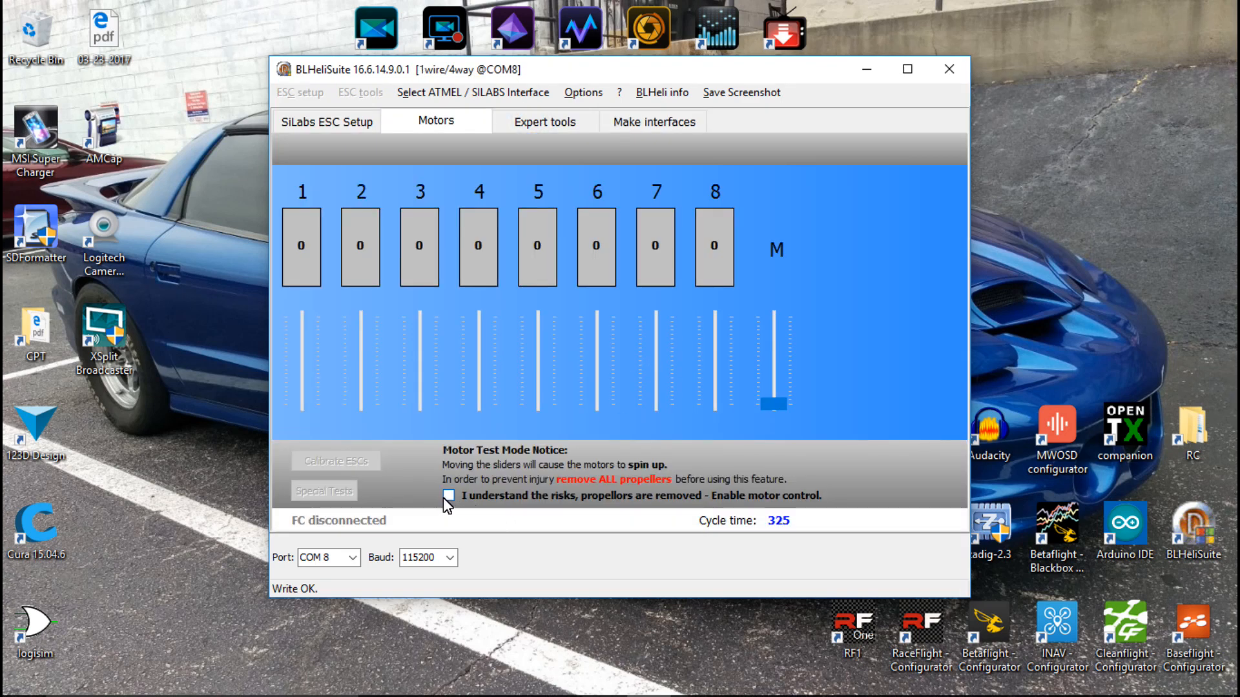
click(448, 496)
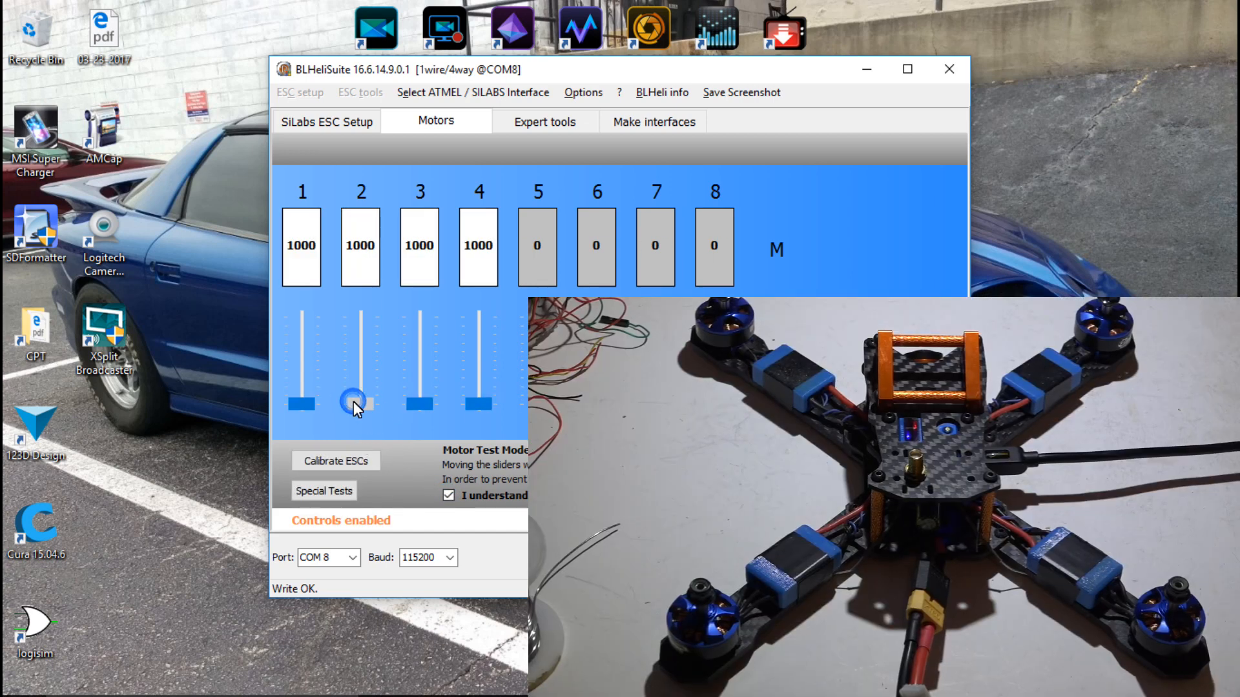
drag(354, 401, 425, 421)
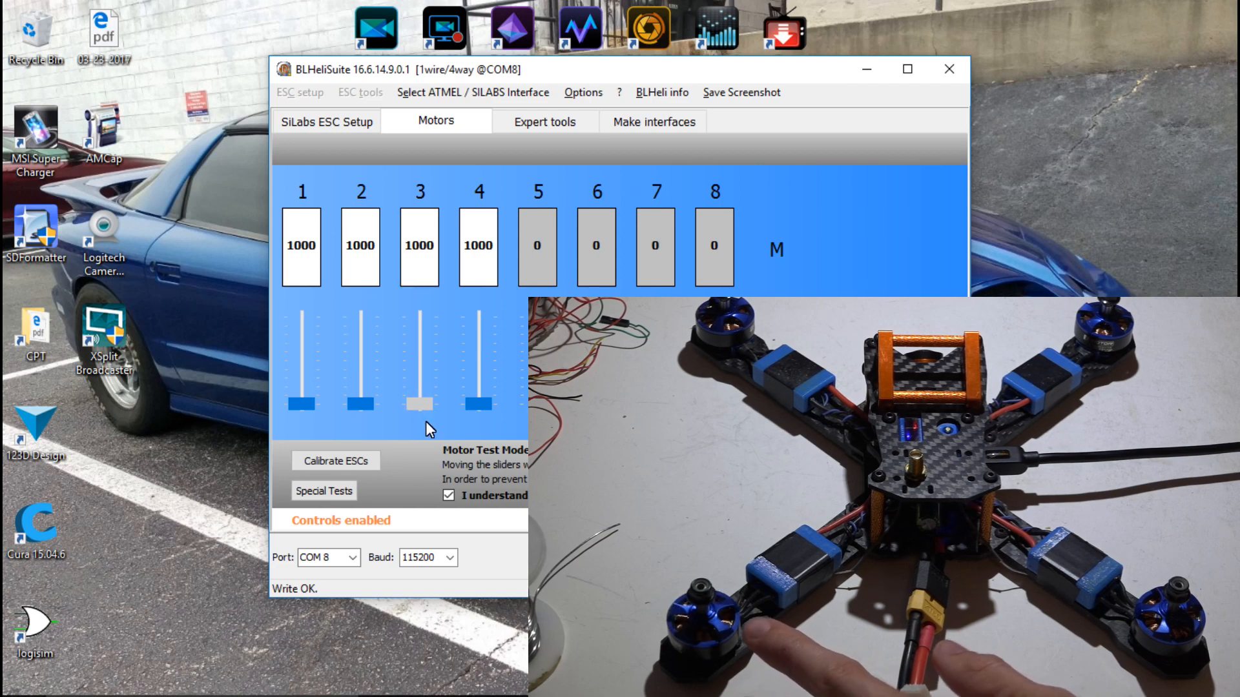